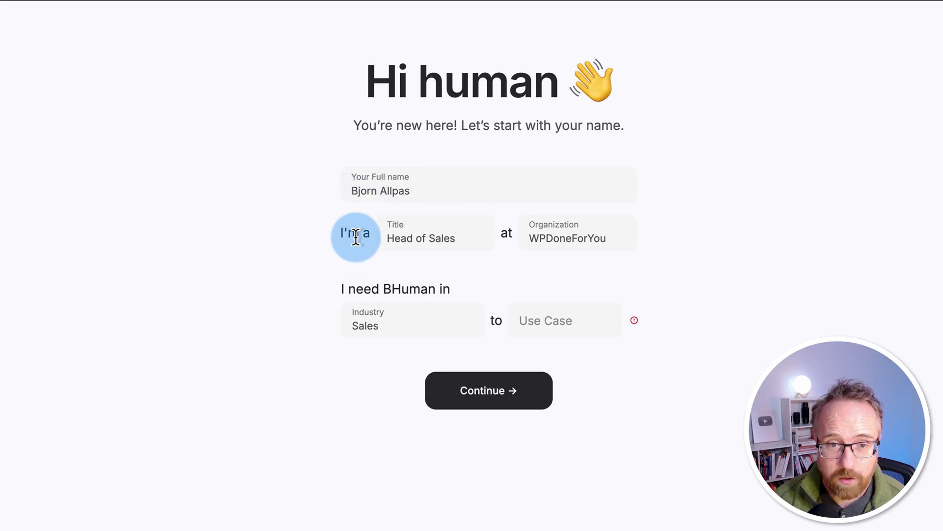
# - Complete the onboarding form with industry Sales and use case "Reach out to prospects with personalized video", and continue
pyautogui.moveTo(388, 237); pyautogui.dragTo(478, 238)
pyautogui.click(513, 251)
pyautogui.moveTo(538, 245); pyautogui.dragTo(667, 240)
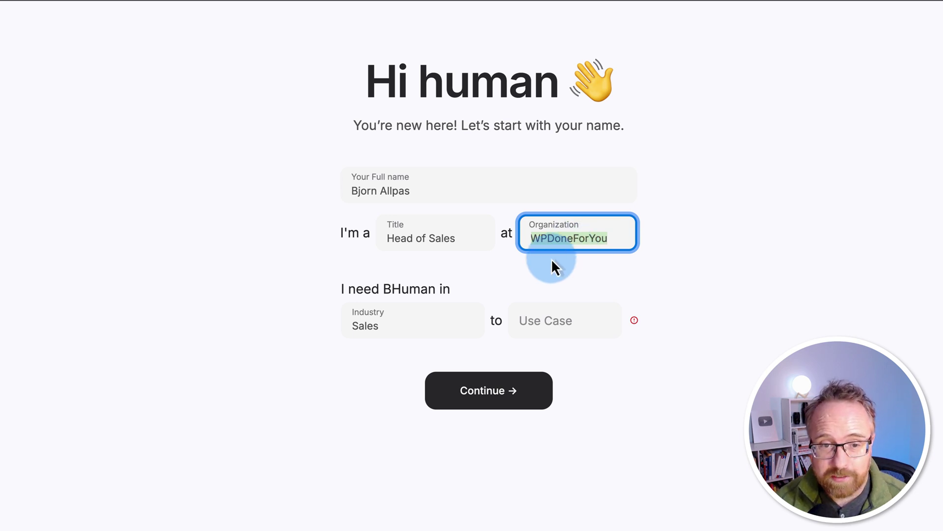
pyautogui.moveTo(551, 258); pyautogui.dragTo(503, 285)
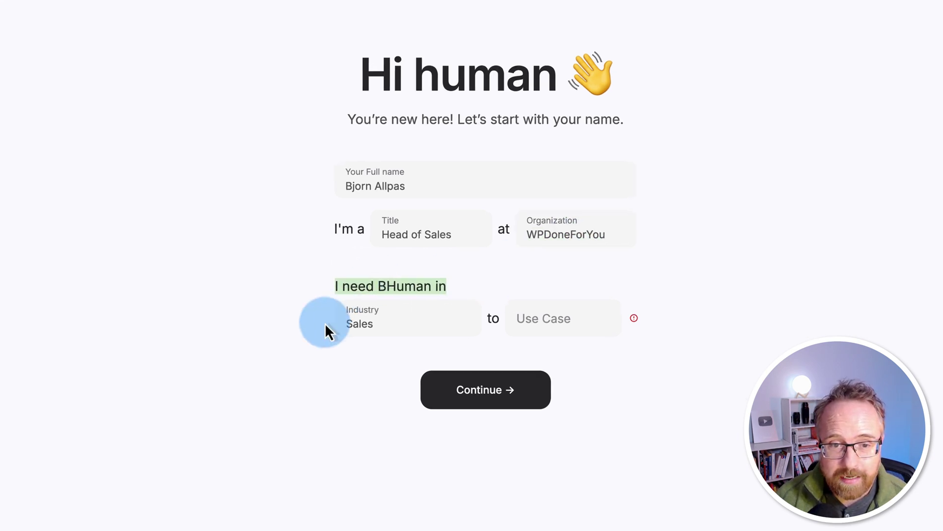
pyautogui.click(327, 328)
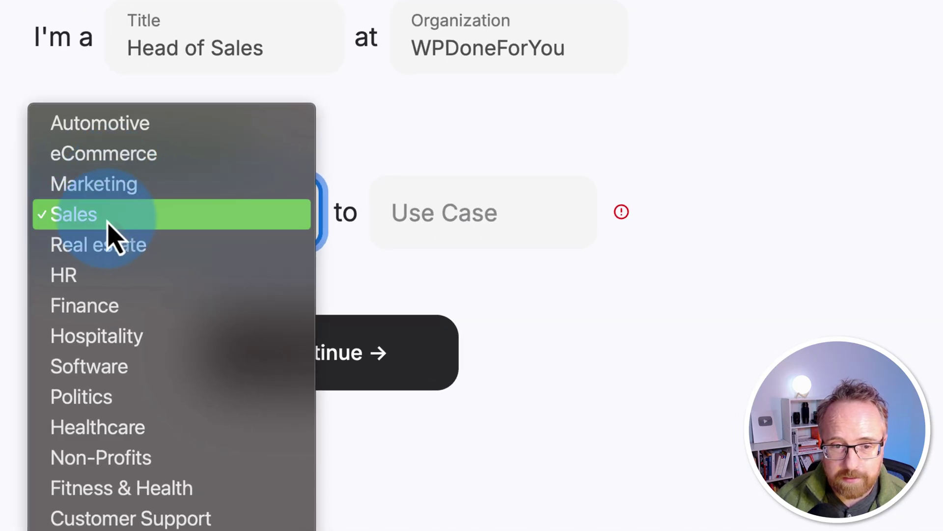
pyautogui.click(106, 221)
pyautogui.click(455, 223)
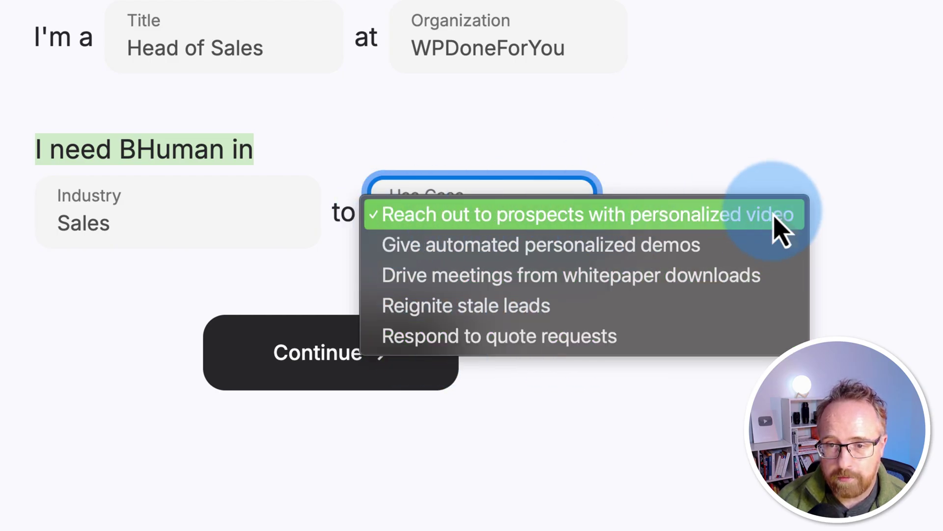
pyautogui.click(693, 215)
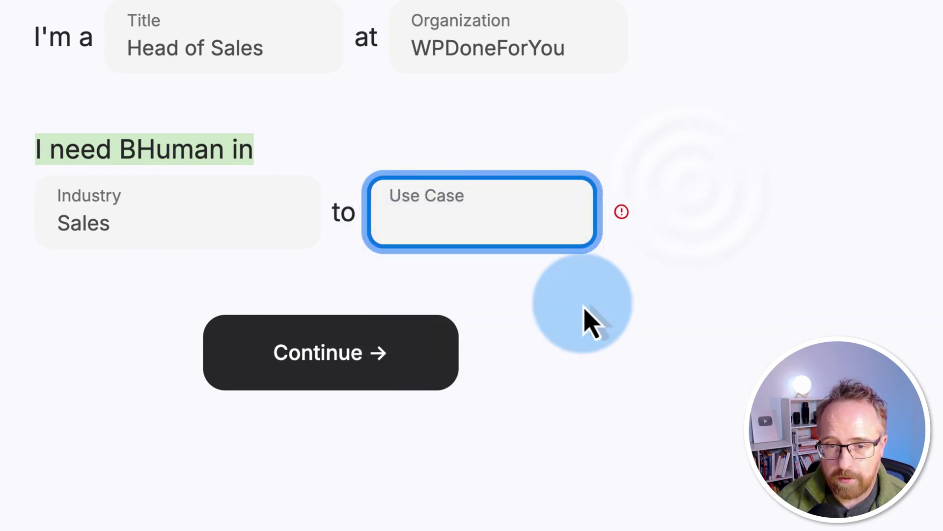
pyautogui.click(337, 354)
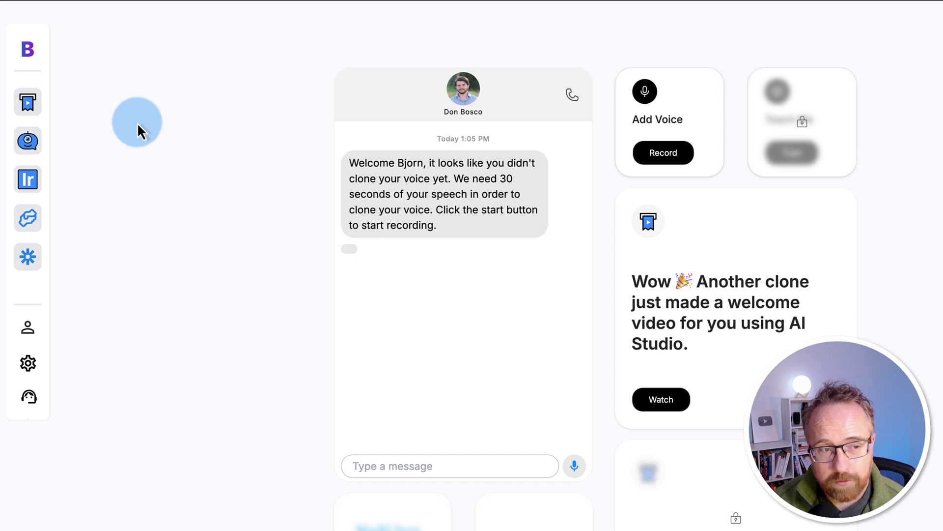
# - Open AI Studio and respond to the onboarding prompt by choosing to schedule a call
pyautogui.click(34, 103)
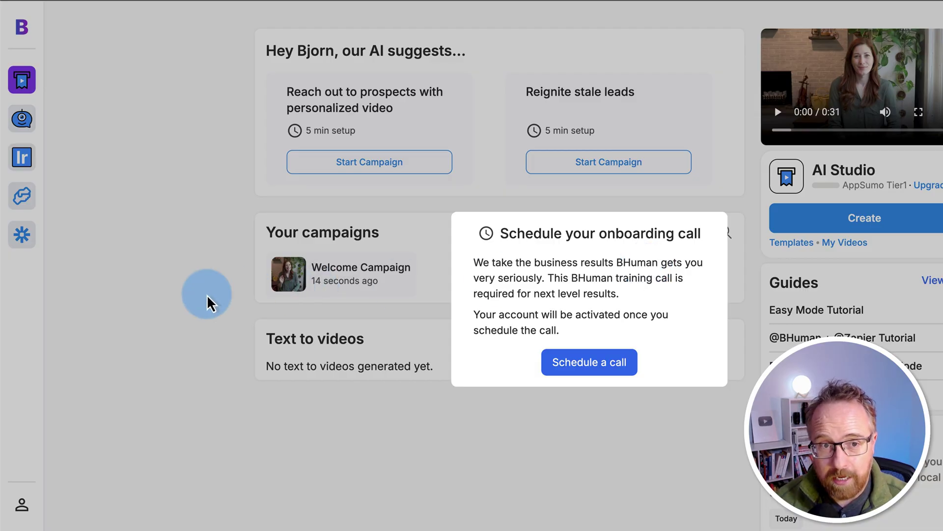
pyautogui.click(615, 363)
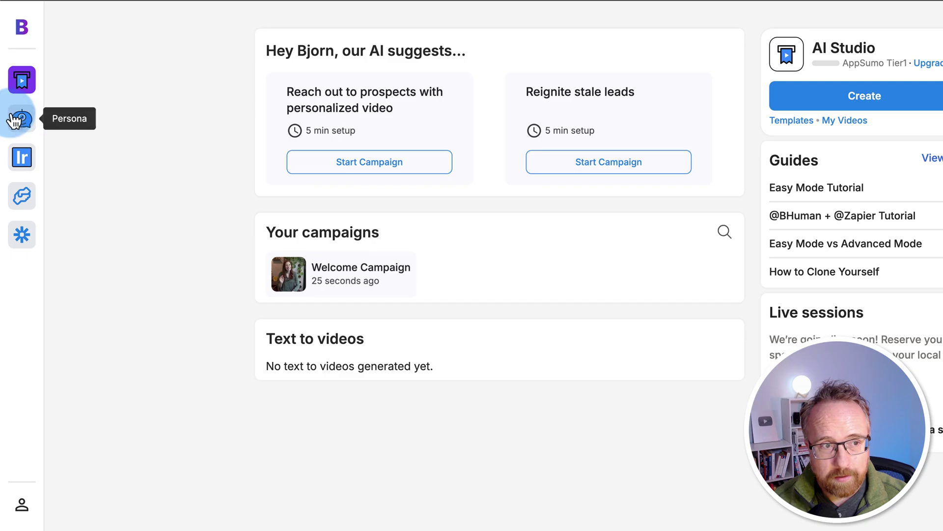
# - View the Persona subscription offer and close it, and check the Leadr page
pyautogui.click(22, 118)
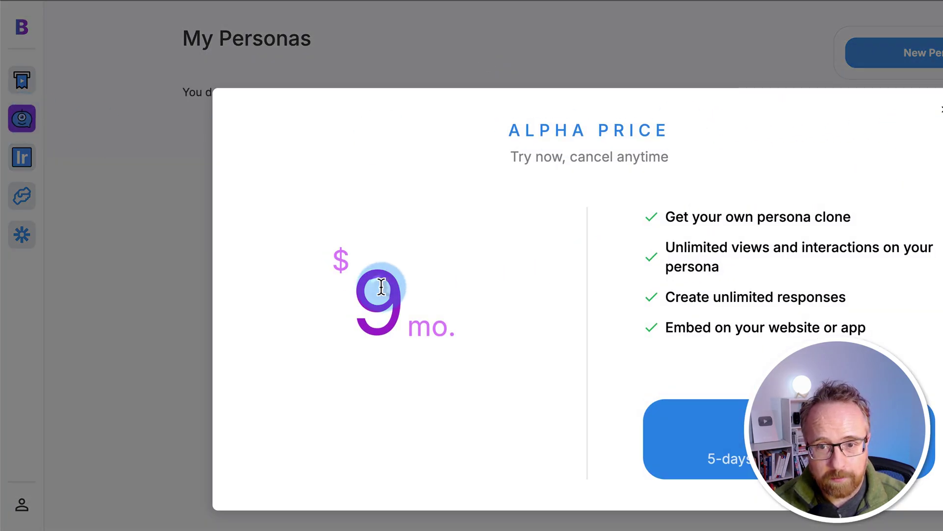
pyautogui.doubleClick(364, 290)
pyautogui.click(940, 110)
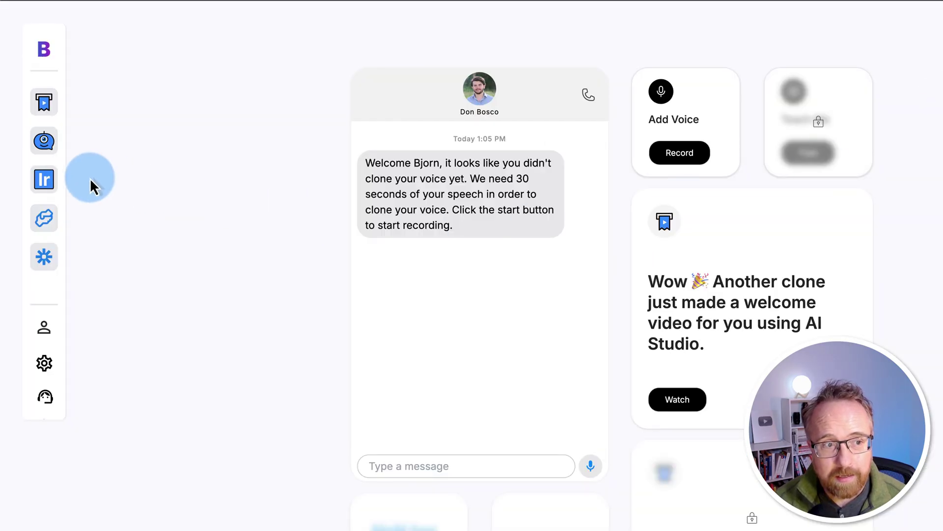
pyautogui.click(45, 182)
pyautogui.click(616, 260)
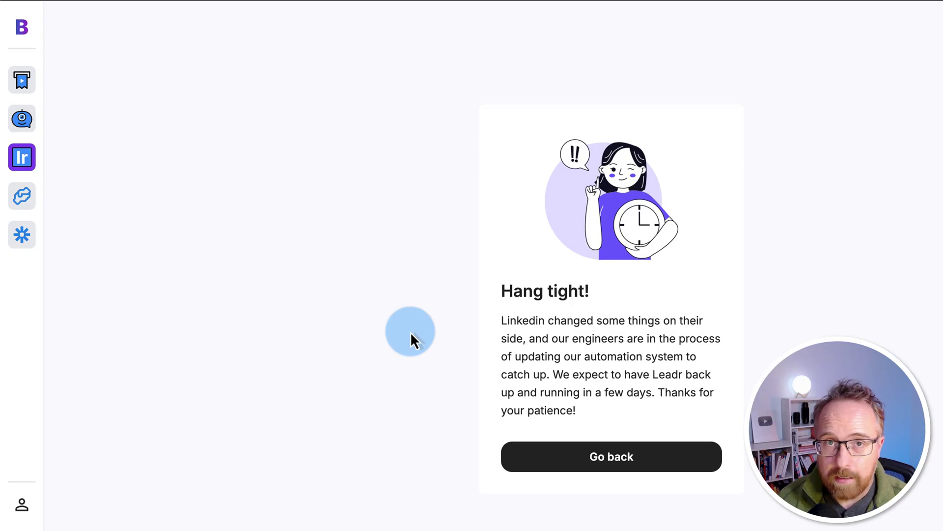
# - Return to AI Studio and review the suggested campaigns for reaching prospects and reigniting stale leads
pyautogui.click(22, 78)
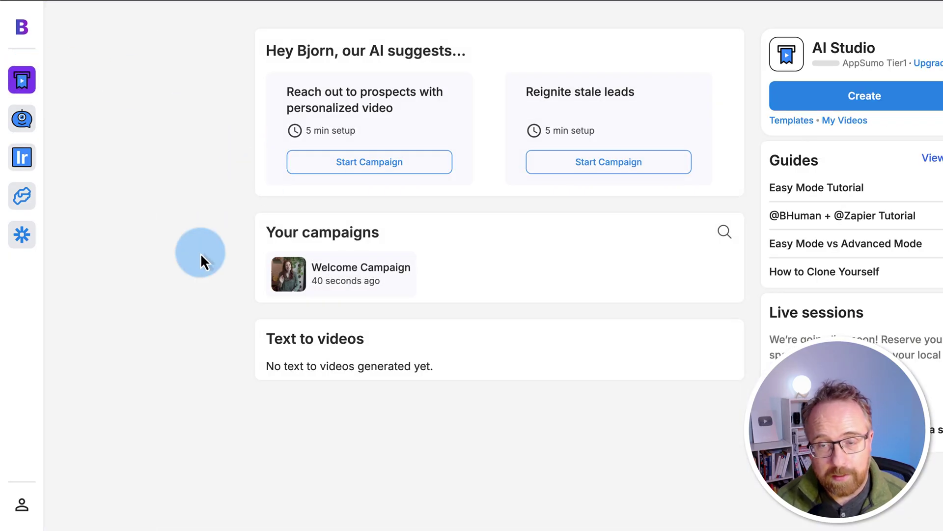
pyautogui.click(22, 120)
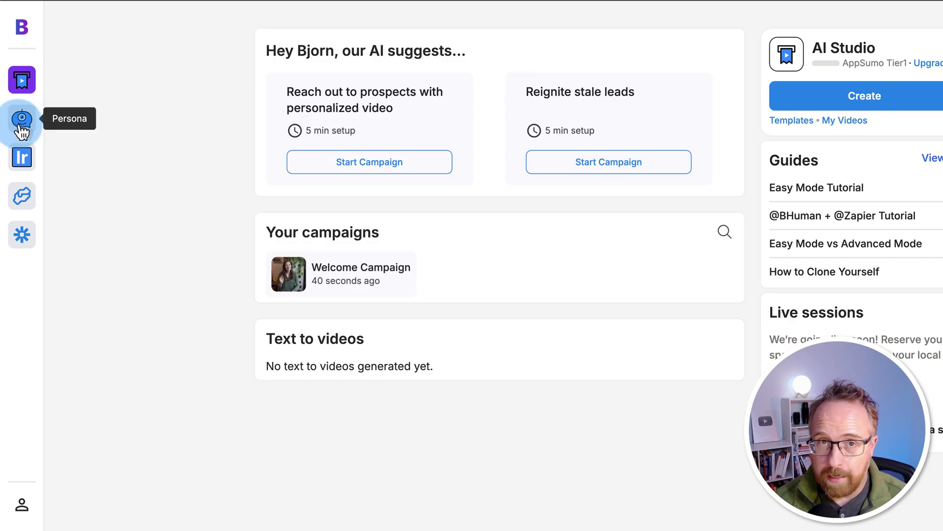
pyautogui.click(27, 82)
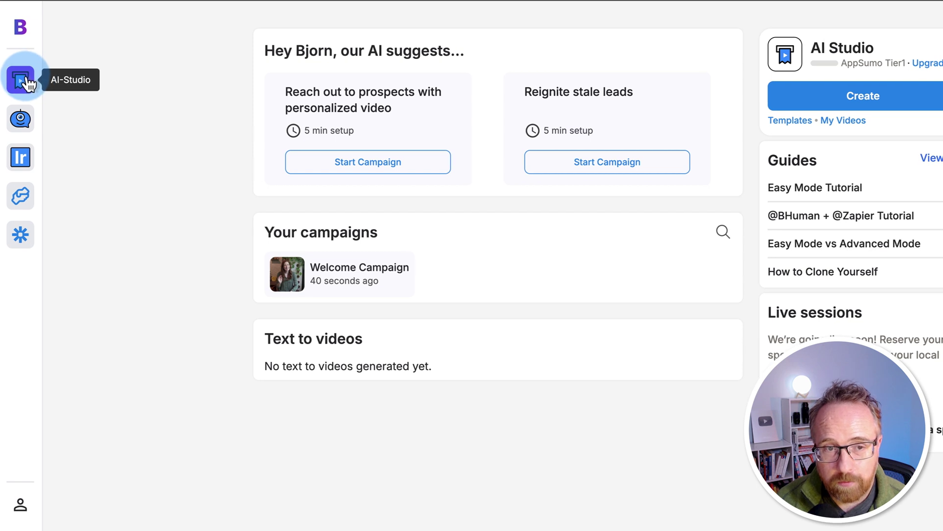
pyautogui.moveTo(97, 53); pyautogui.dragTo(297, 49)
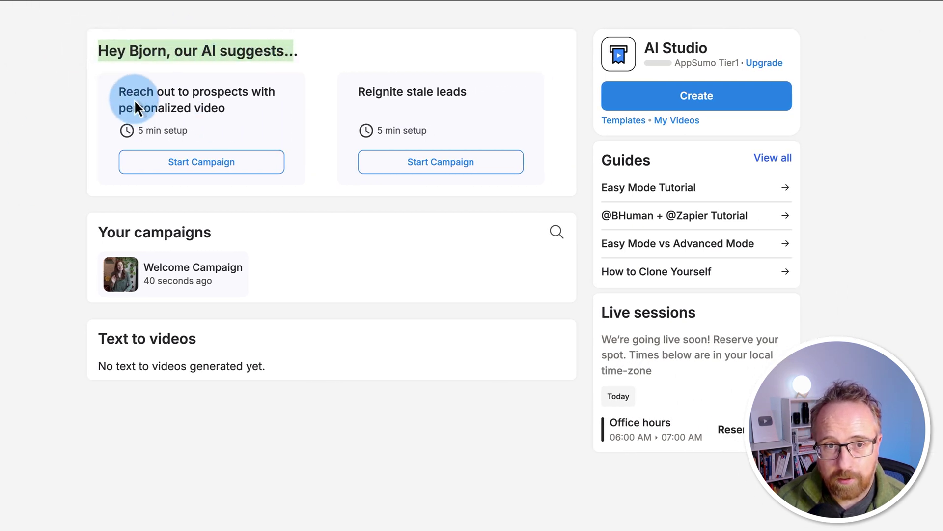
pyautogui.moveTo(116, 89); pyautogui.dragTo(234, 109)
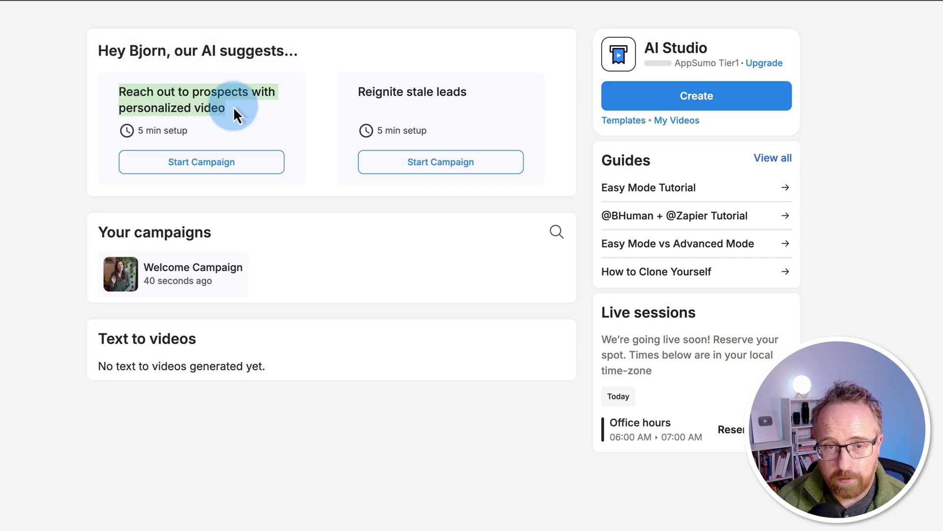
pyautogui.moveTo(357, 92); pyautogui.dragTo(506, 87)
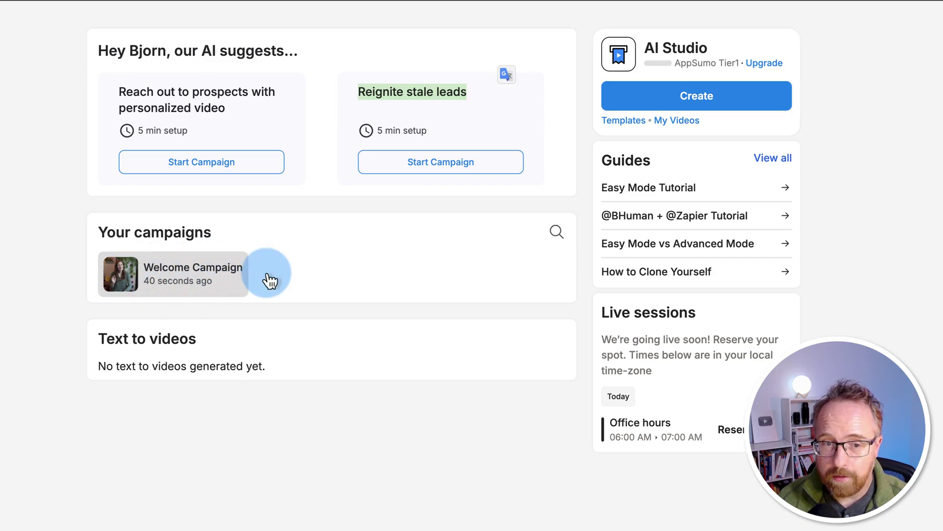
# - Start creating a personalized video and choose My Videos as the template source
pyautogui.click(698, 98)
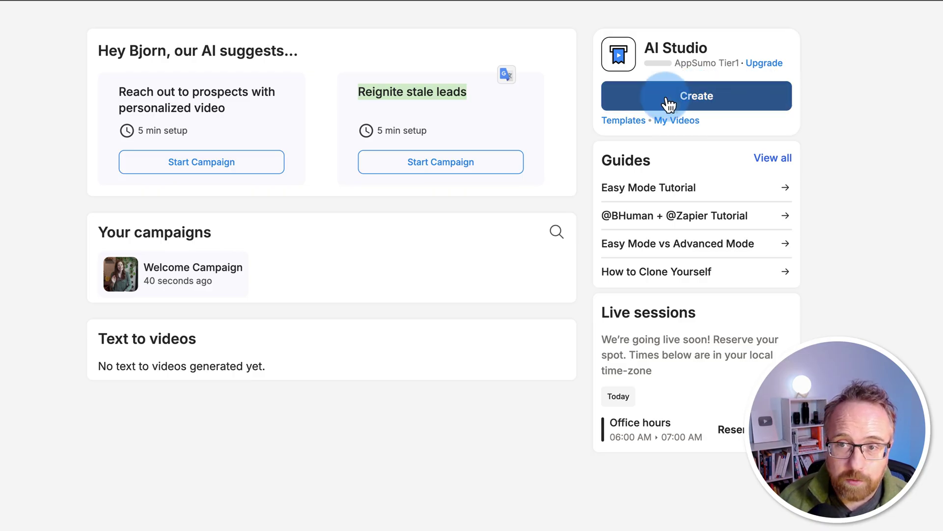
pyautogui.click(707, 100)
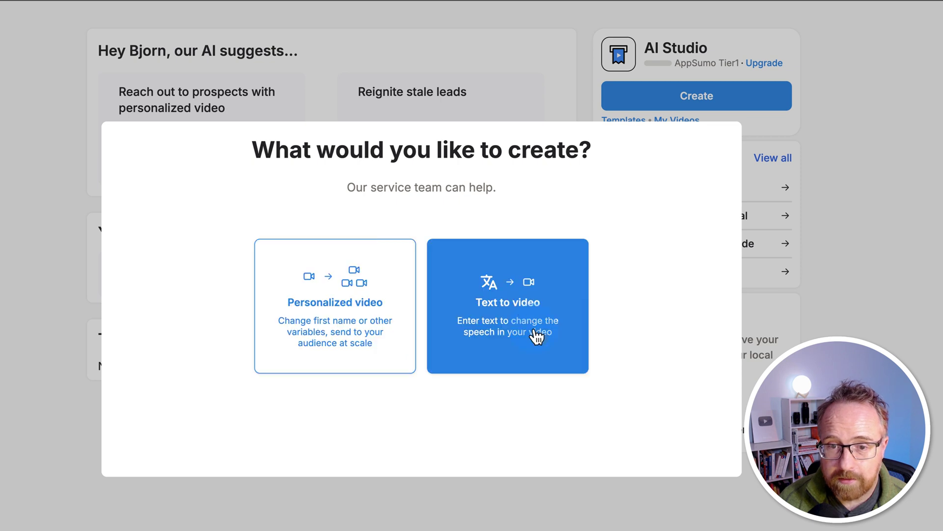
pyautogui.click(364, 311)
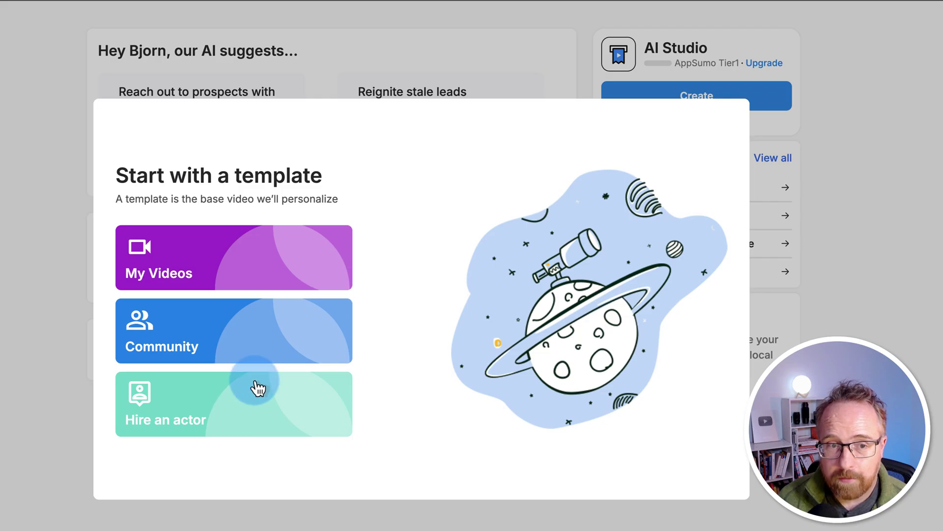
pyautogui.click(227, 258)
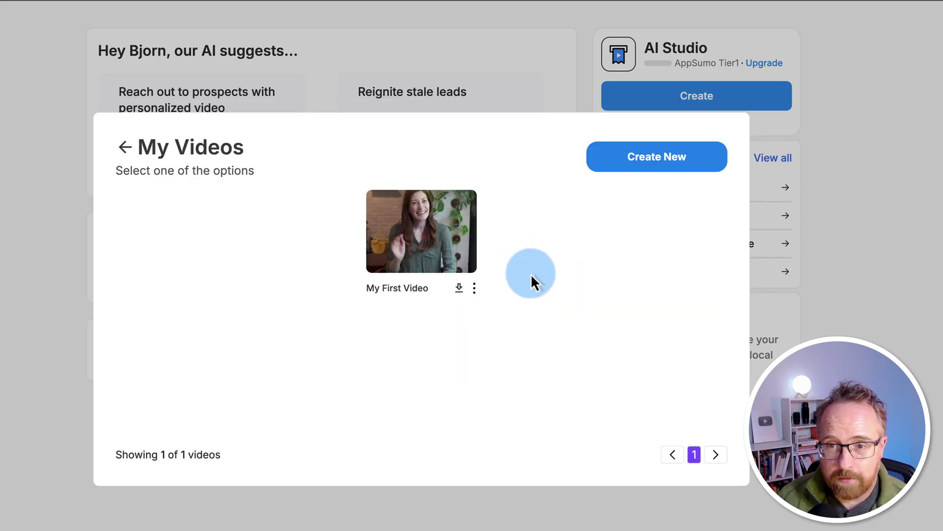
# - Create a new template video and name it wpdoneforyou
pyautogui.click(665, 157)
pyautogui.write('wpdone')
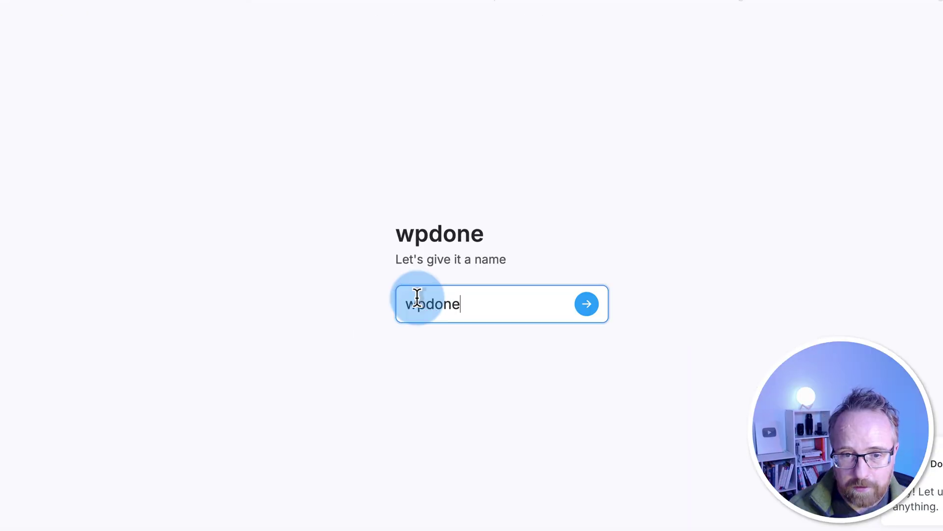
pyautogui.write('for')
pyautogui.press('Return')
# - Set the template's industry to Software and its use case to "Educate customers about your product"
pyautogui.click(514, 253)
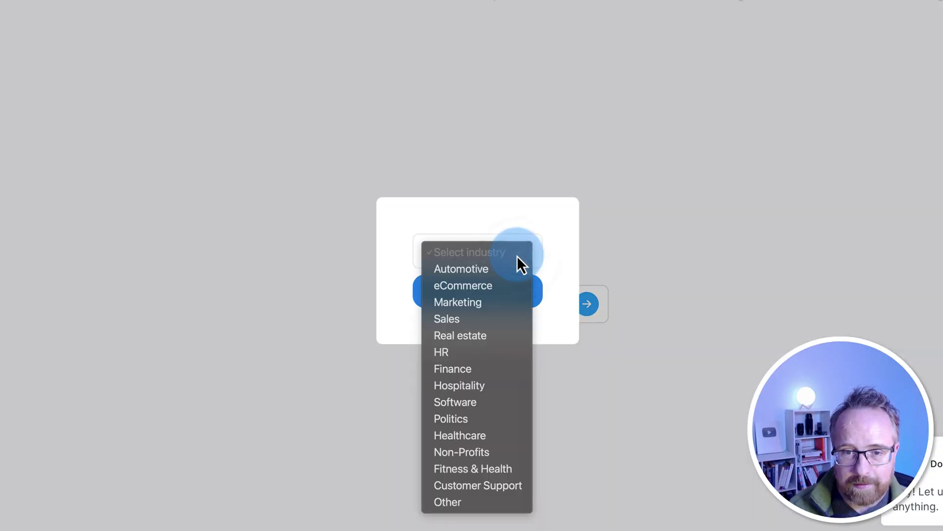
pyautogui.click(461, 402)
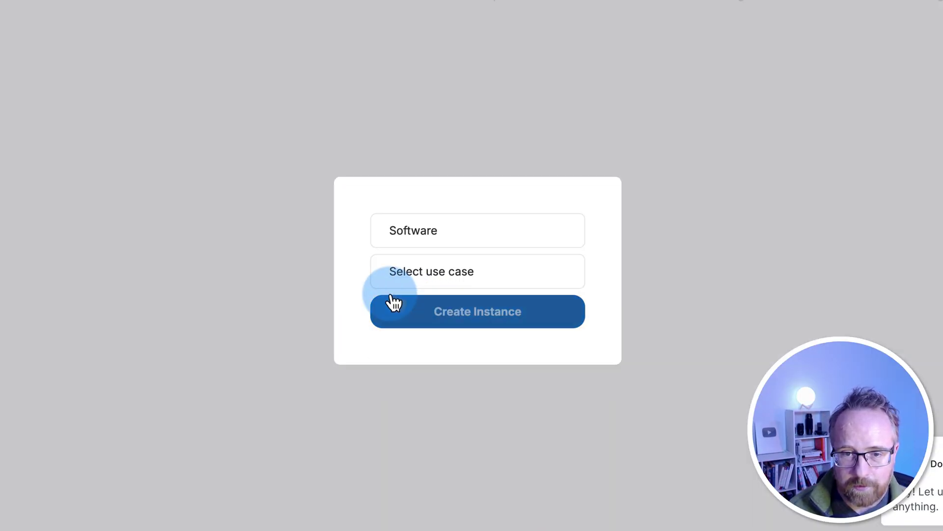
pyautogui.click(423, 273)
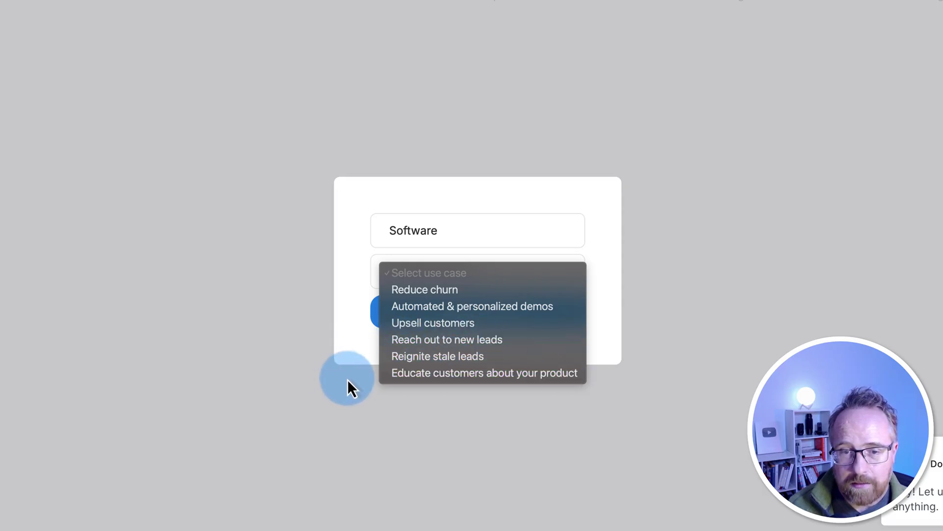
pyautogui.click(485, 373)
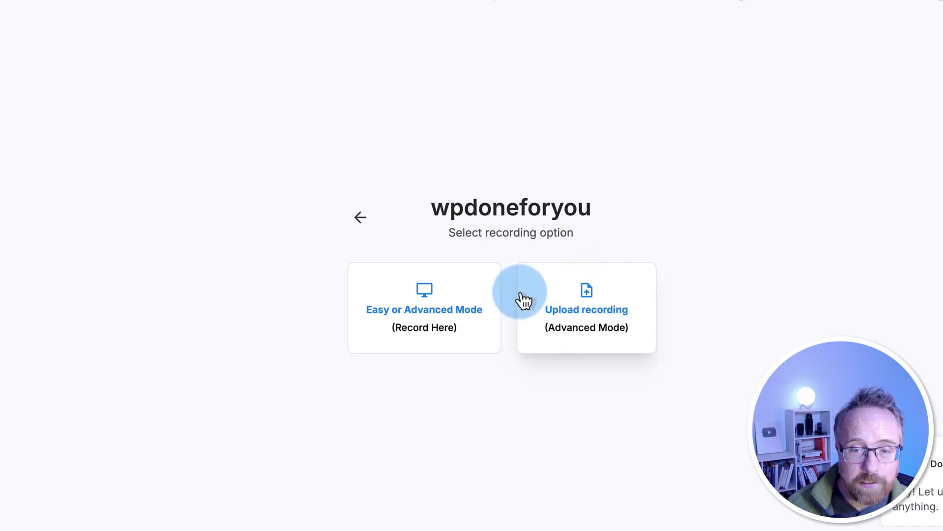
# - Choose to record the template here in Easy Mode with English as the language
pyautogui.click(405, 310)
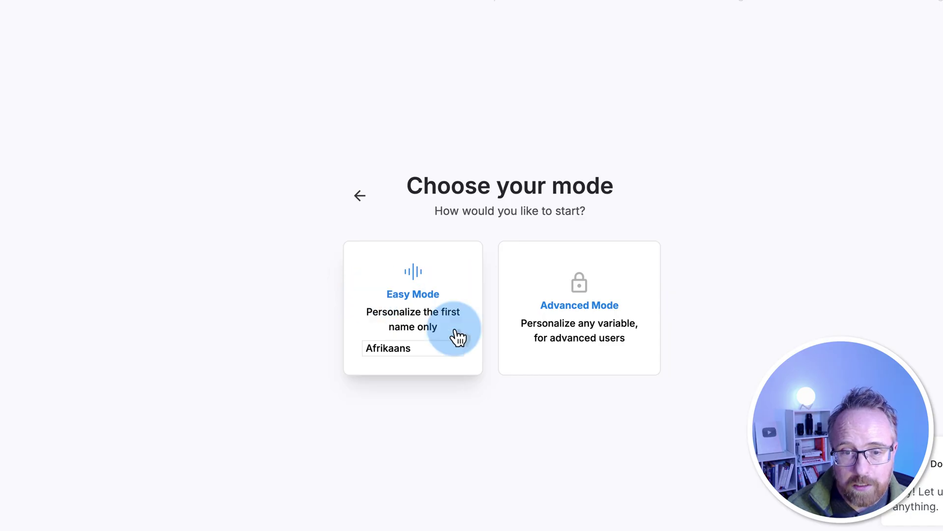
pyautogui.click(412, 348)
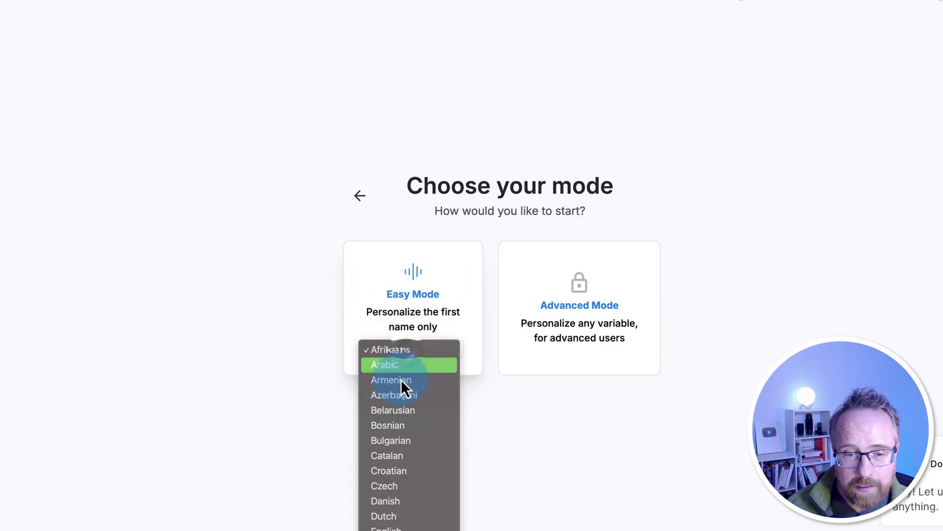
pyautogui.click(399, 466)
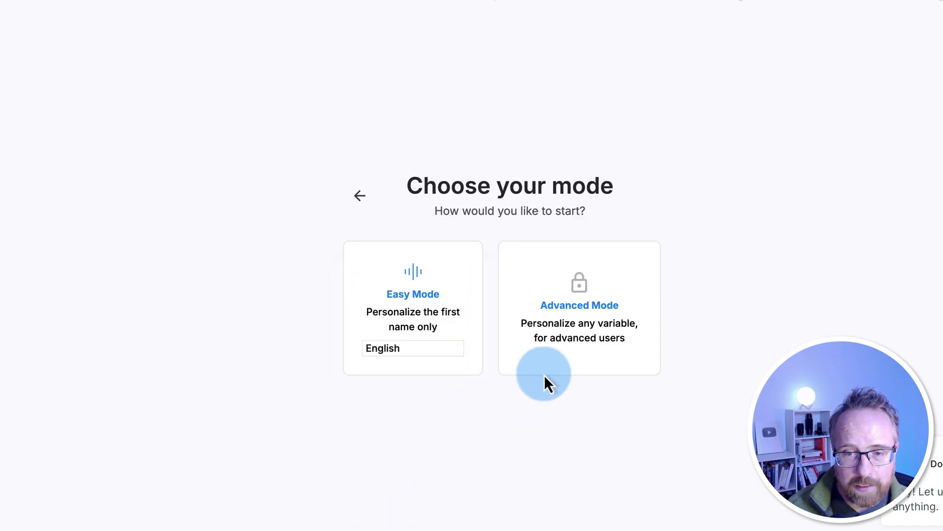
pyautogui.moveTo(573, 308)
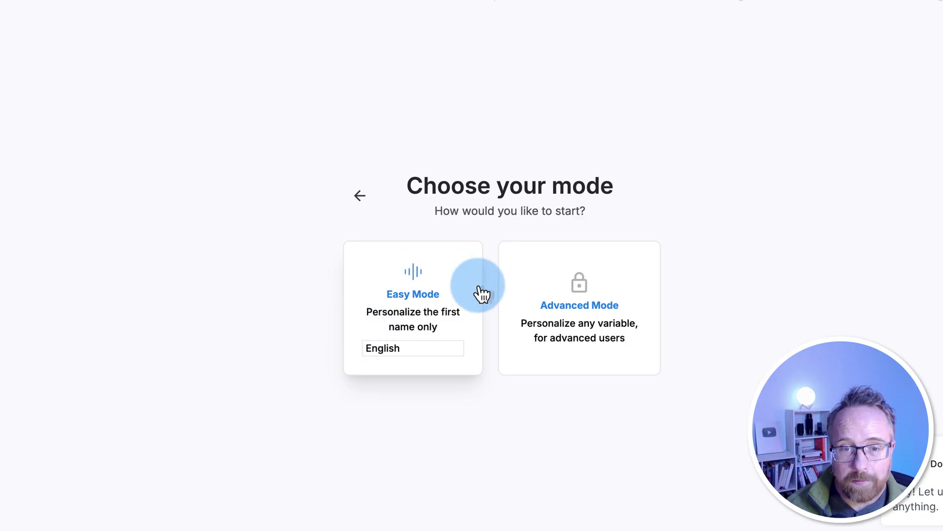
pyautogui.click(414, 302)
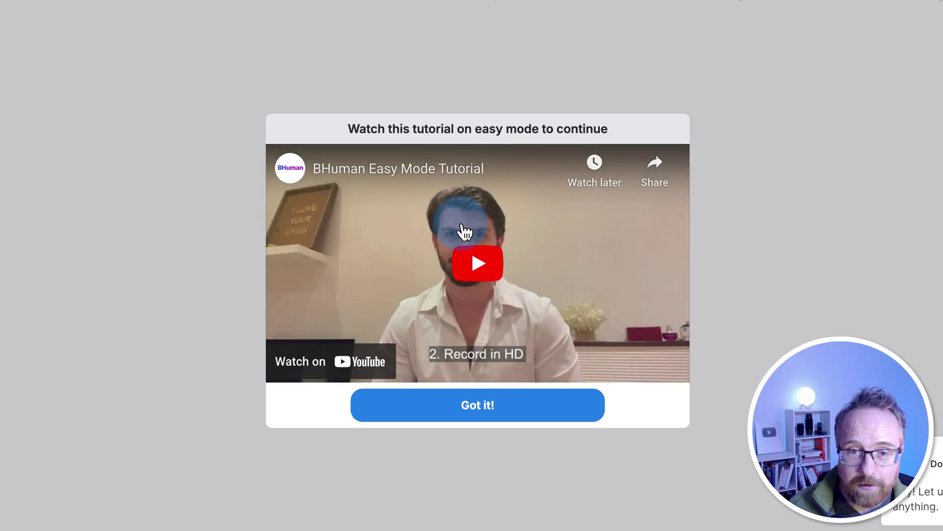
# - Acknowledge the Easy Mode tutorial to continue to AI script generation
pyautogui.click(471, 249)
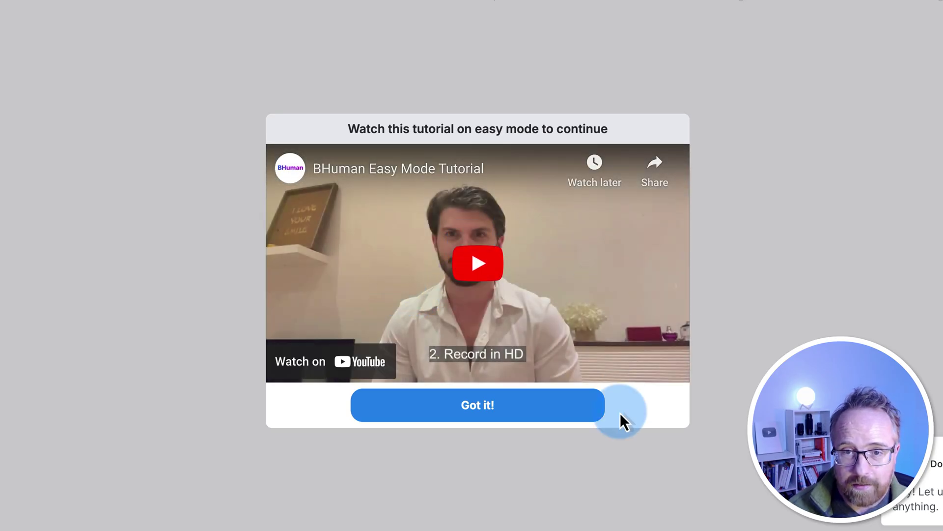
pyautogui.click(523, 418)
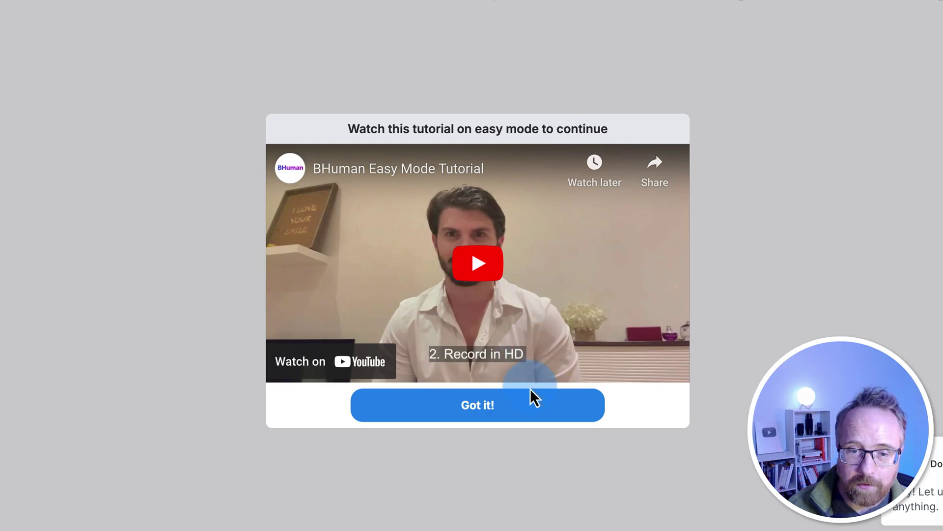
pyautogui.click(502, 418)
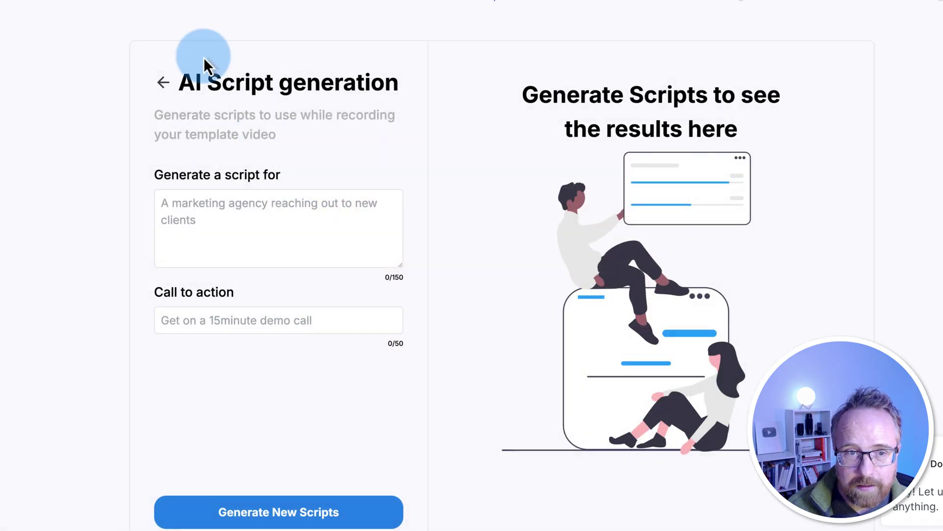
# - Generate AI scripts for "A WordPress maintenance and services agency reaching out to new customers." with the call to action "Get on a 15 minute demo call."
pyautogui.click(202, 213)
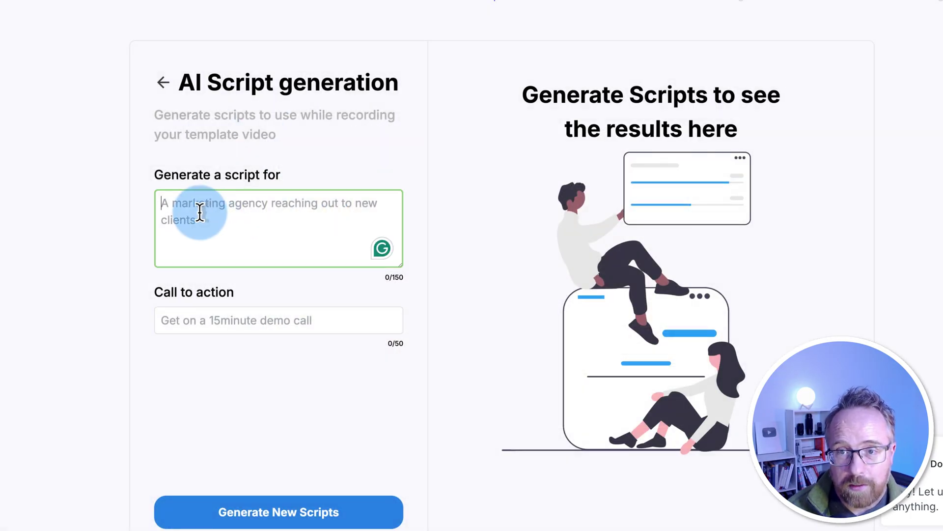
pyautogui.write('A WordPress maintenance and services agency reaching out to new customers.')
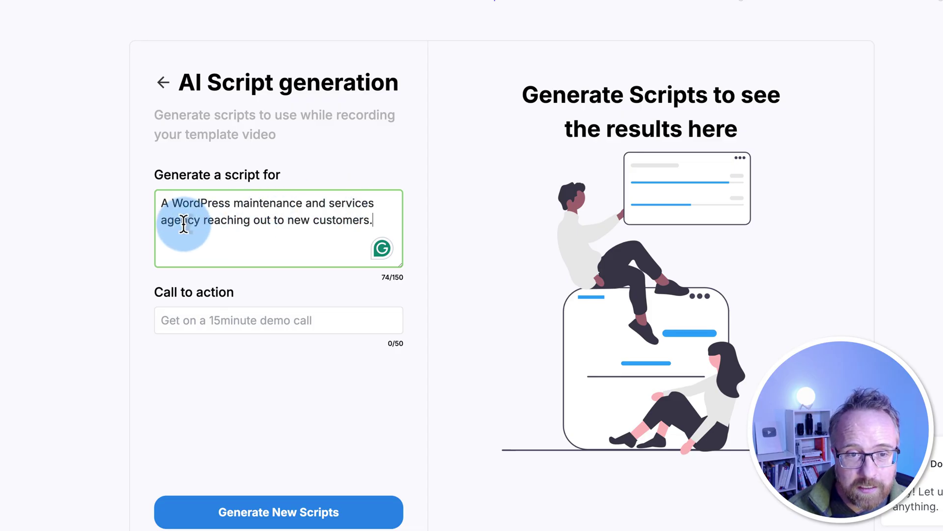
pyautogui.moveTo(381, 219); pyautogui.dragTo(147, 214)
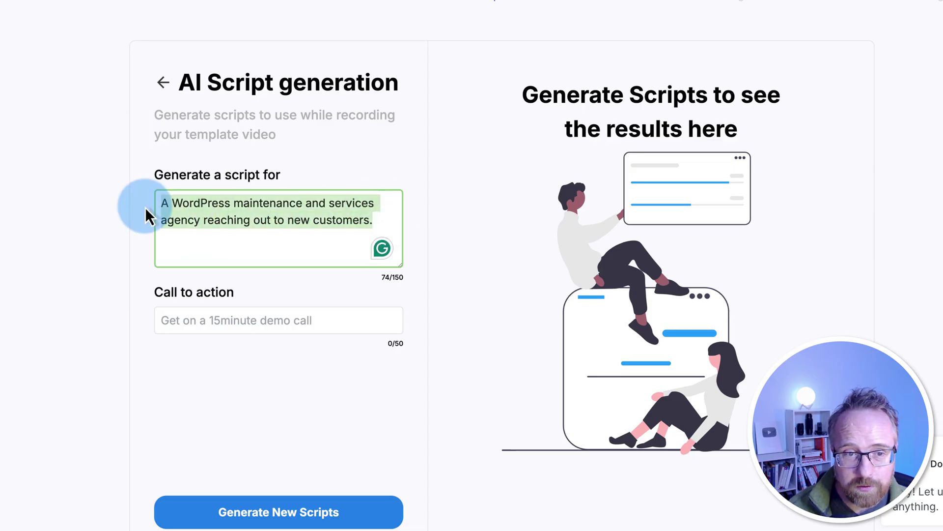
pyautogui.click(173, 320)
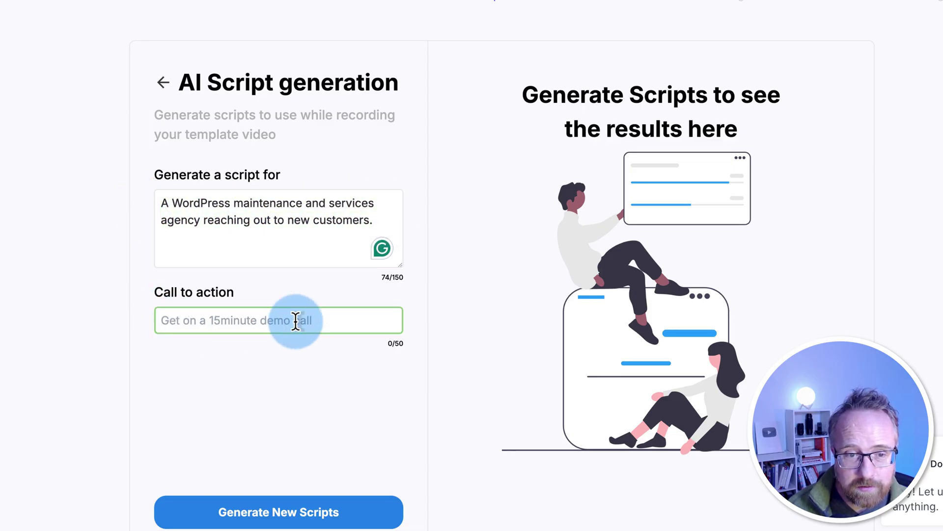
pyautogui.write('call.')
pyautogui.click(270, 512)
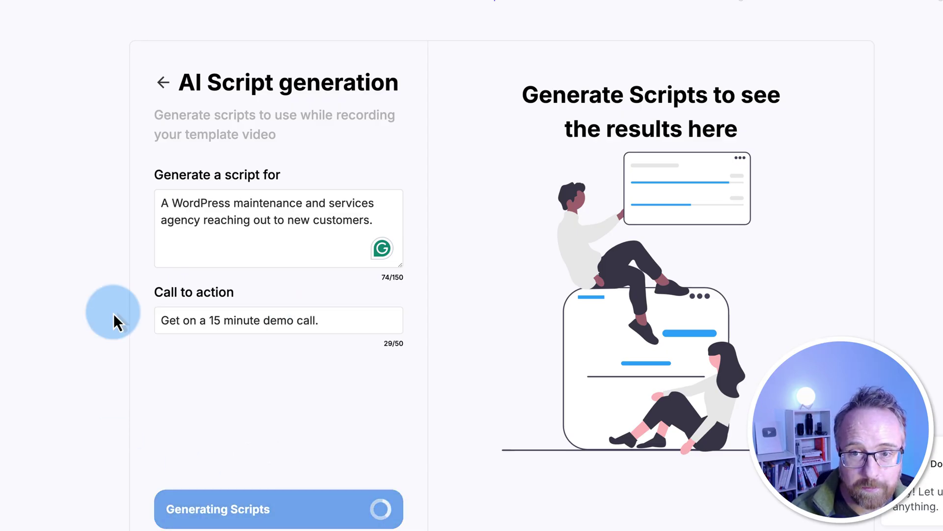
pyautogui.scroll(5, 639, 314)
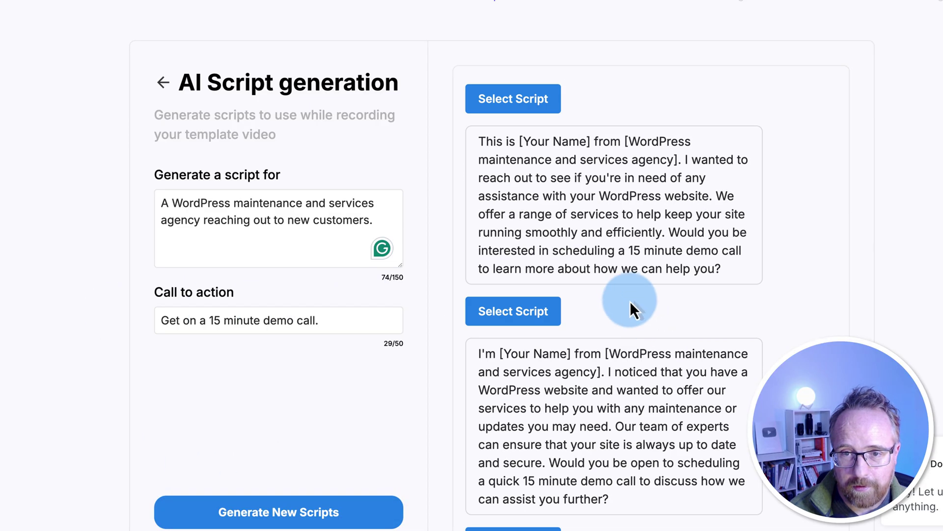
pyautogui.moveTo(479, 141); pyautogui.dragTo(771, 290)
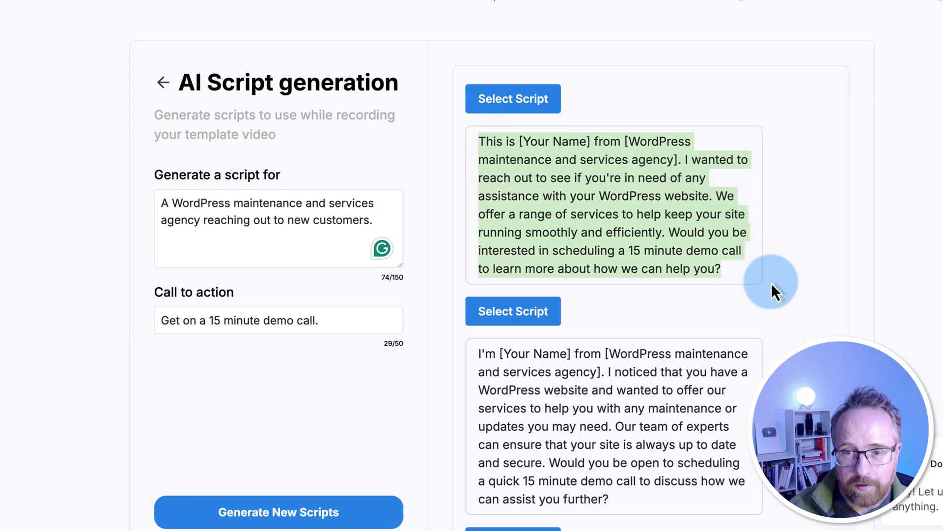
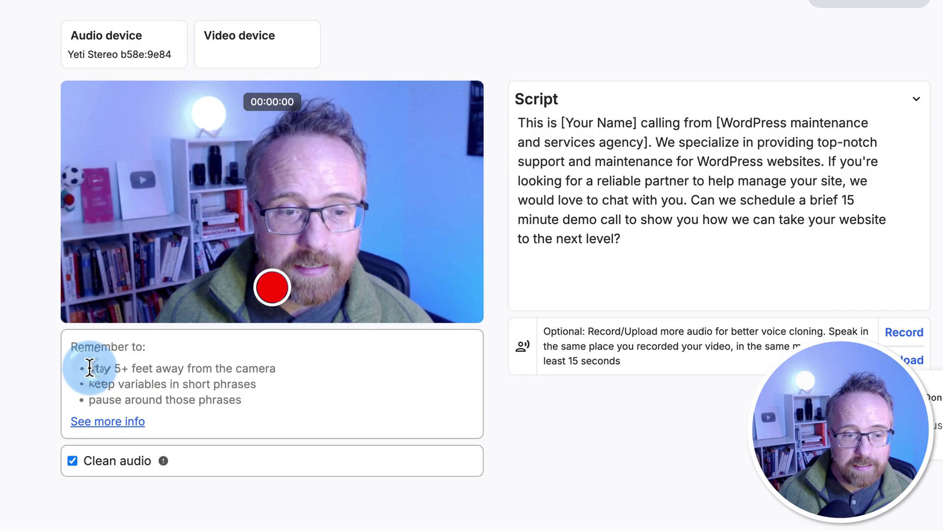
# - Read the reminder about camera distance and record a short trial take of the template video
pyautogui.moveTo(87, 367); pyautogui.dragTo(87, 402)
pyautogui.moveTo(115, 368); pyautogui.dragTo(314, 372)
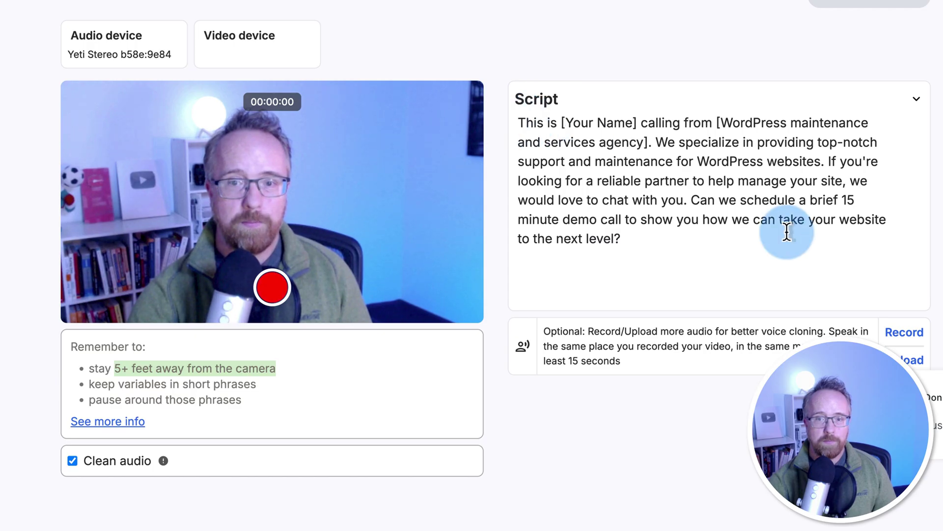
pyautogui.click(272, 287)
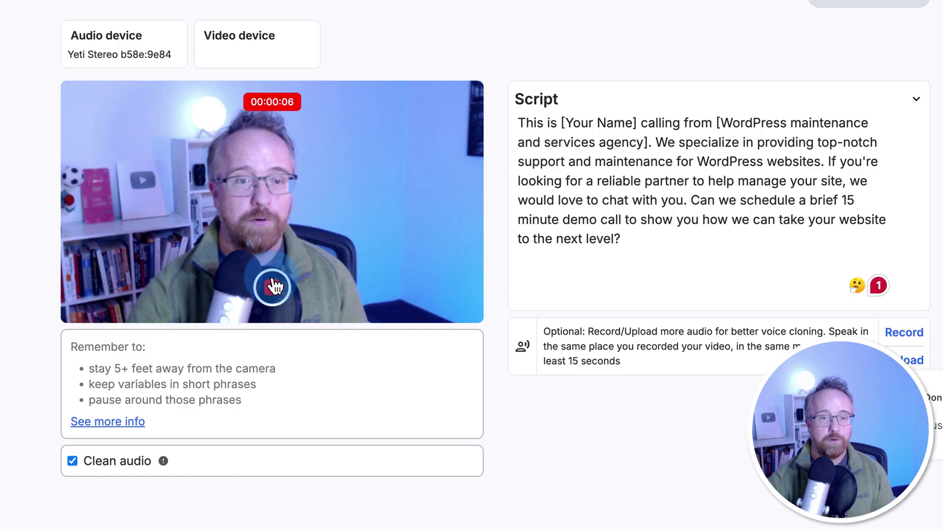
pyautogui.click(273, 287)
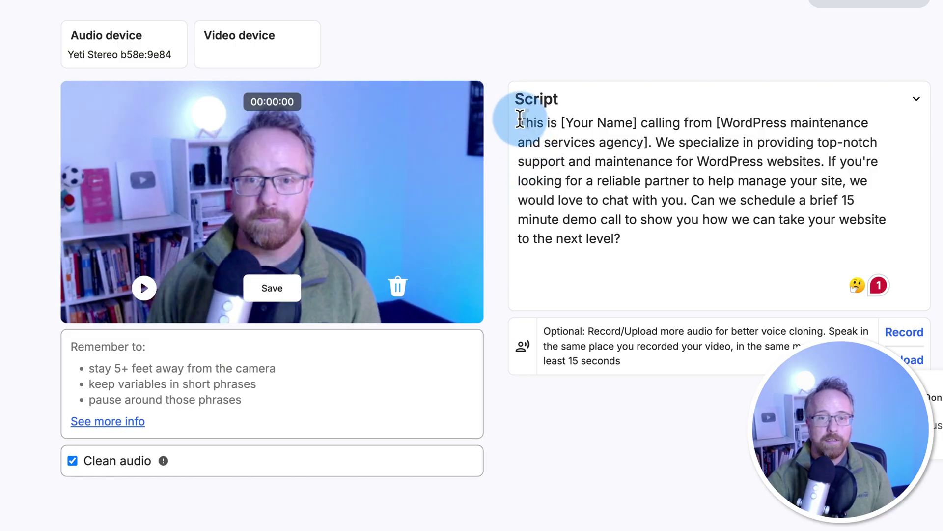
# - Select the script text for review and discard the trial take
pyautogui.moveTo(519, 121); pyautogui.dragTo(697, 237)
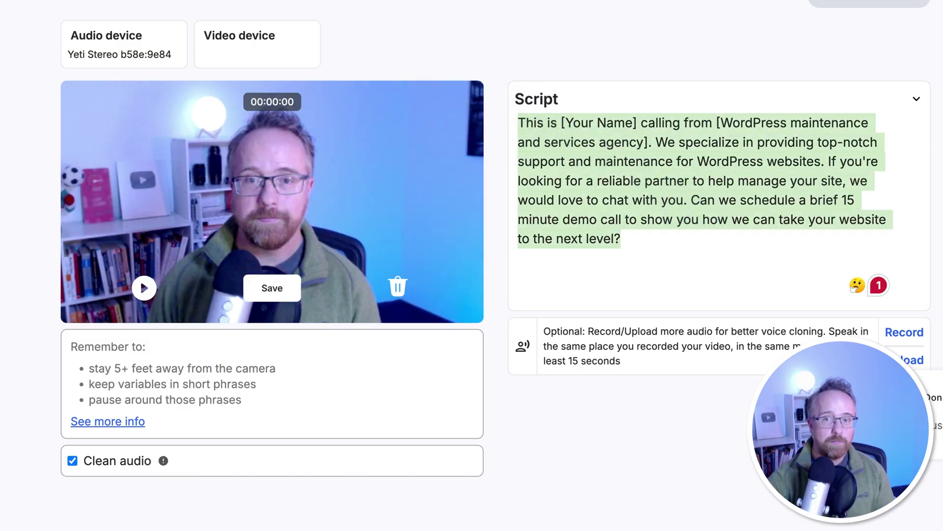
pyautogui.rightClick(538, 126)
pyautogui.click(560, 225)
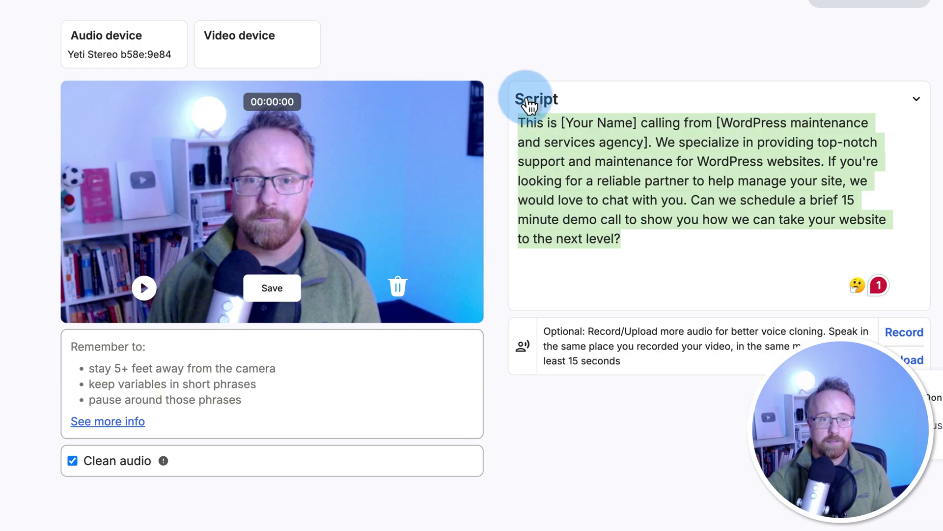
pyautogui.click(526, 99)
pyautogui.moveTo(647, 239); pyautogui.dragTo(543, 58)
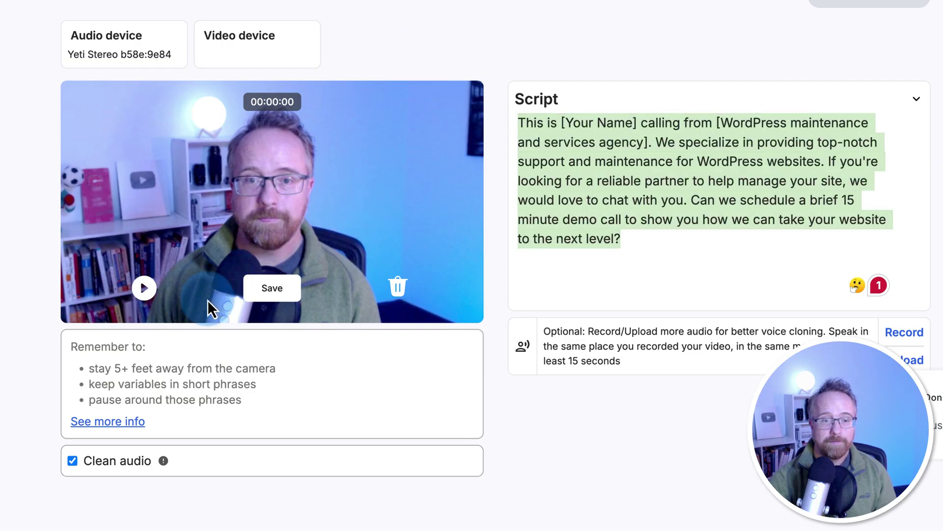
pyautogui.click(391, 296)
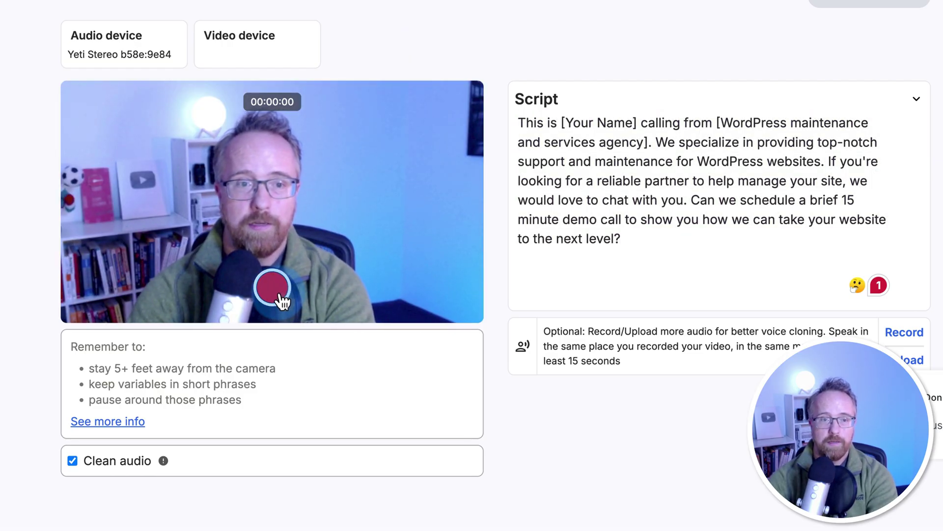
# - Record the template video from the generated script and save the recording
pyautogui.click(278, 295)
pyautogui.click(551, 67)
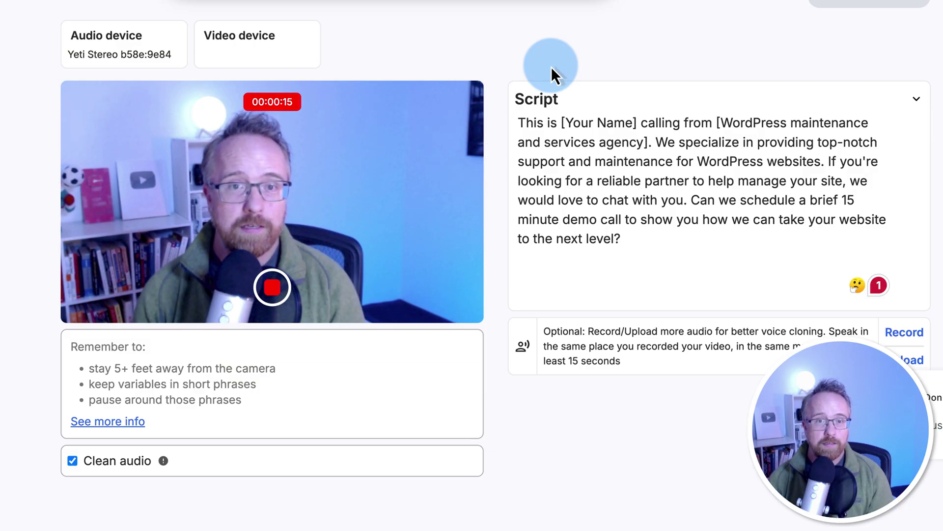
pyautogui.click(311, 259)
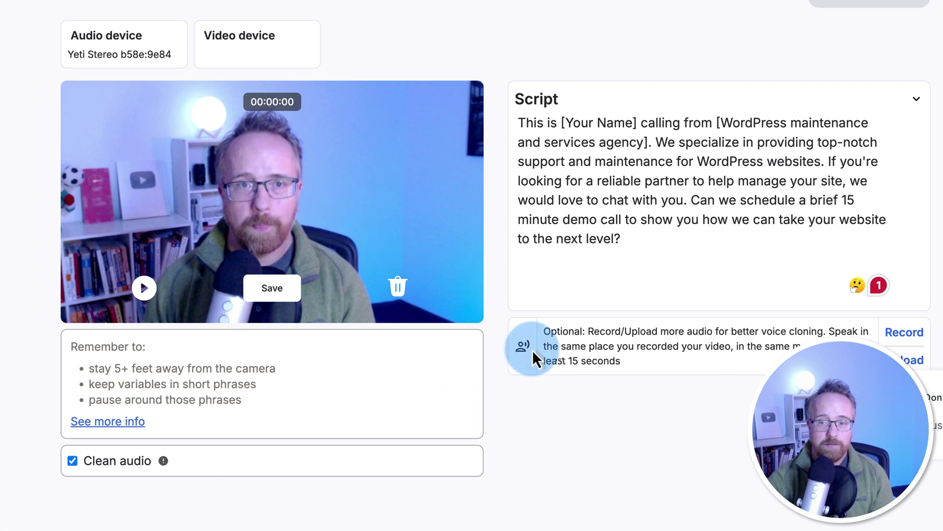
pyautogui.click(274, 289)
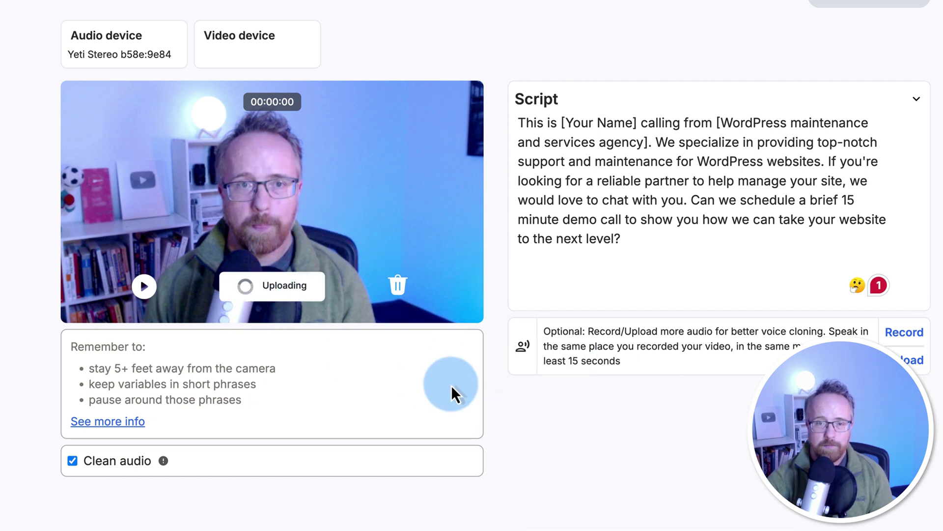
# - Read the optional voice-cloning audio note and continue with the saved recording without adding more audio
pyautogui.moveTo(604, 334)
pyautogui.mouseDown()
pyautogui.moveTo(821, 332)
pyautogui.moveTo(647, 334)
pyautogui.moveTo(649, 349)
pyautogui.moveTo(787, 351)
pyautogui.moveTo(701, 388)
pyautogui.moveTo(704, 377)
pyautogui.mouseUp()
pyautogui.click(786, 334)
pyautogui.click(703, 377)
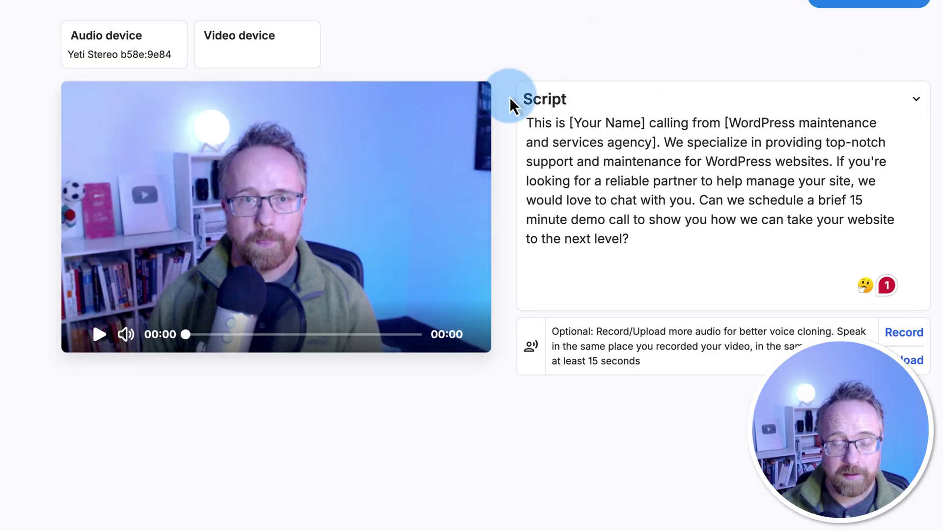
pyautogui.click(851, 6)
pyautogui.click(797, 147)
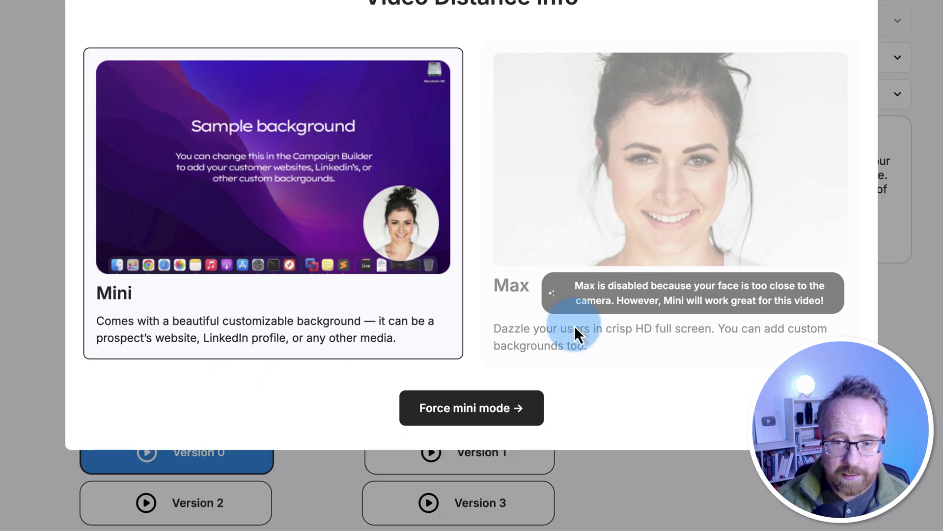
# - Review the Mini and Max viewing options and force Mini mode for the template video
pyautogui.moveTo(582, 295); pyautogui.dragTo(827, 319)
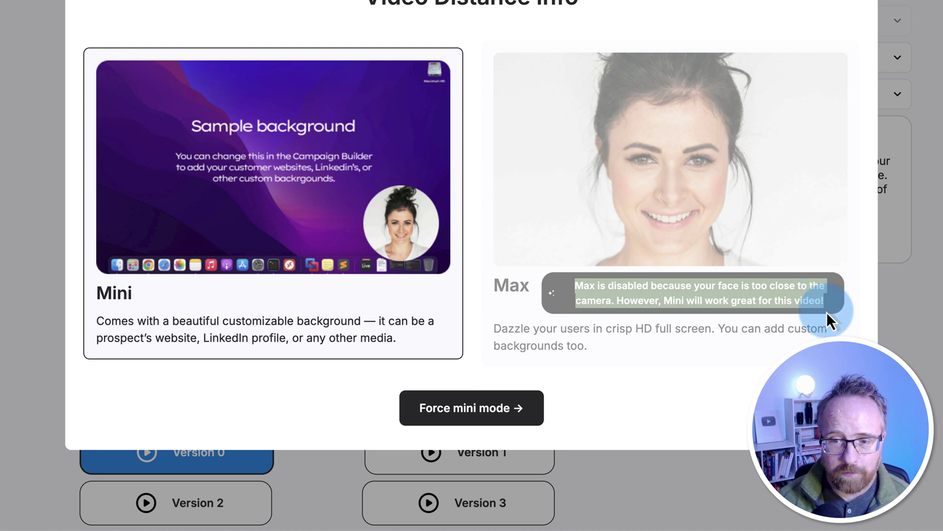
pyautogui.click(237, 337)
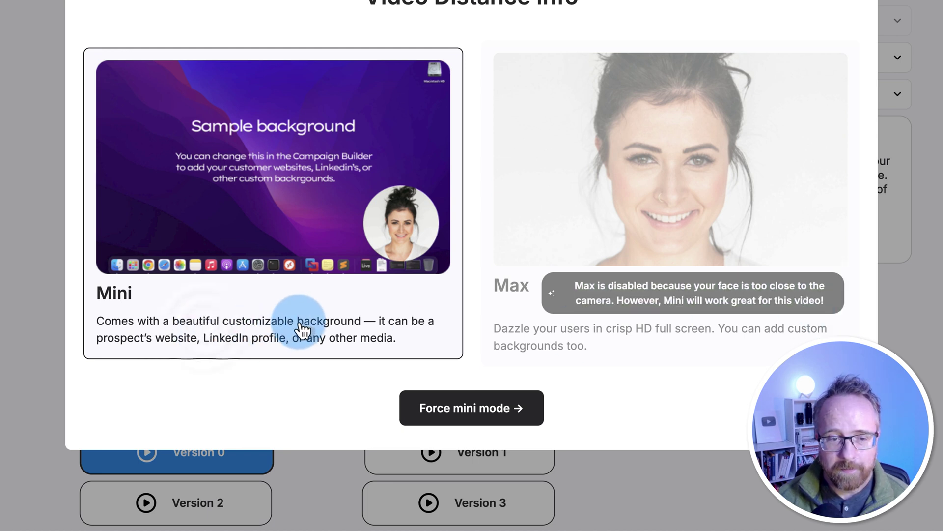
pyautogui.moveTo(94, 320); pyautogui.dragTo(320, 351)
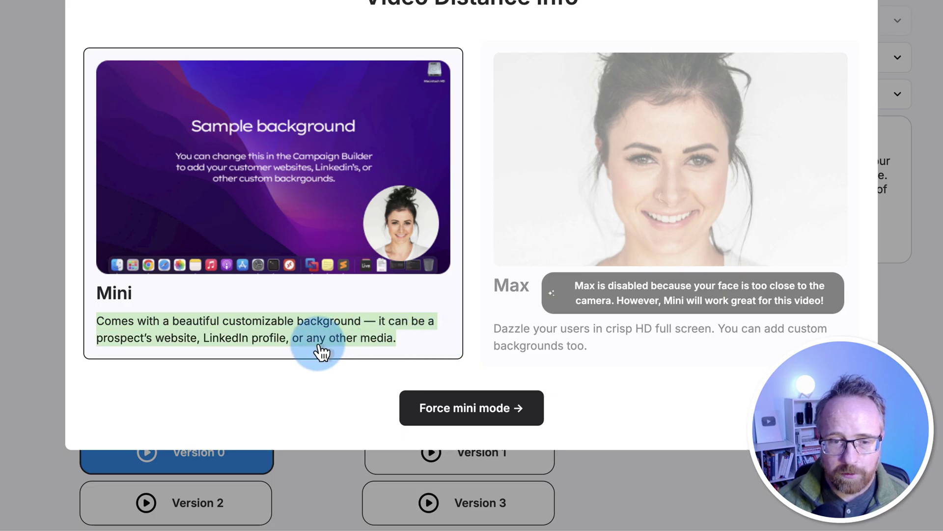
pyautogui.click(486, 407)
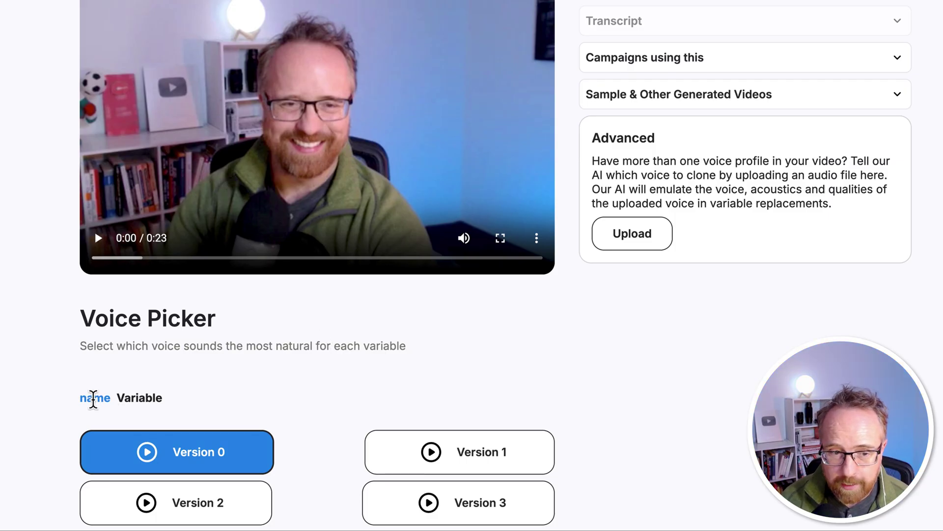
# - Listen to voice versions 1, 2 and 3 for the name variable and save Voice 1 for it
pyautogui.scroll(-2, 99, 396)
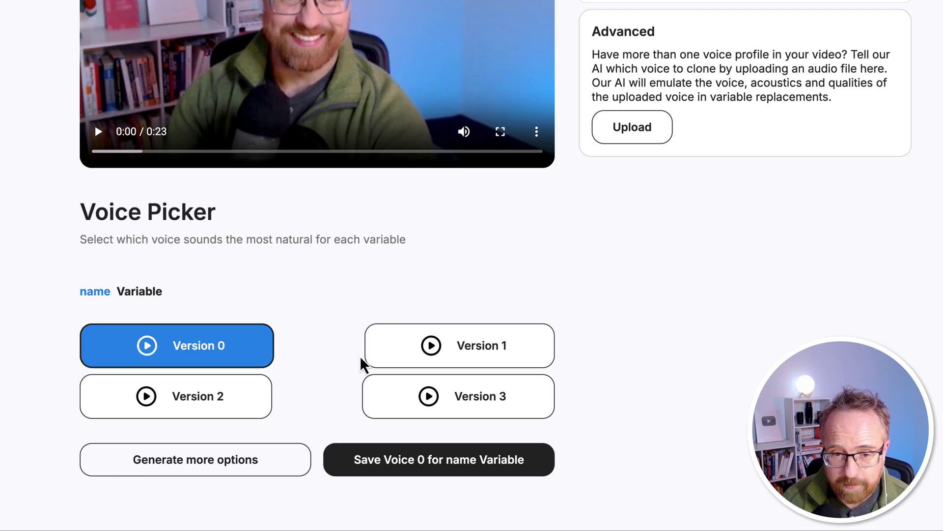
pyautogui.click(427, 361)
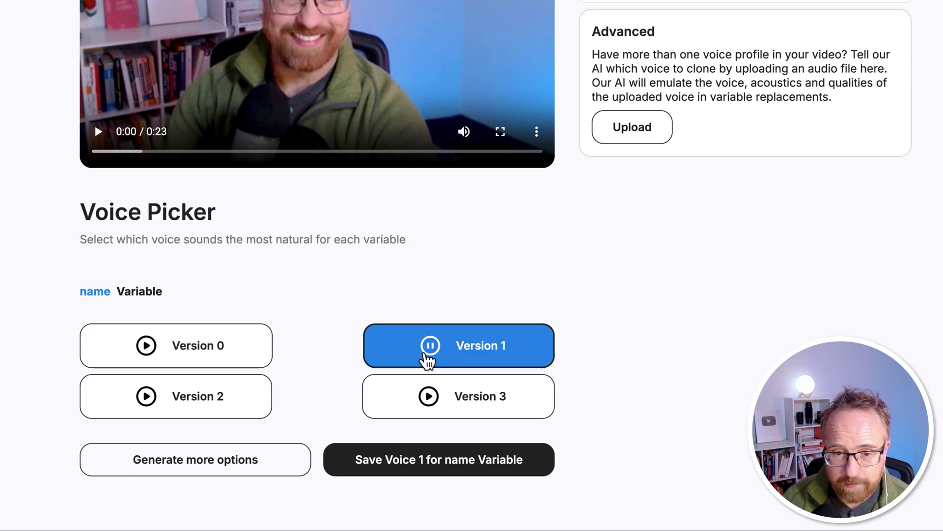
pyautogui.click(148, 397)
pyautogui.click(430, 406)
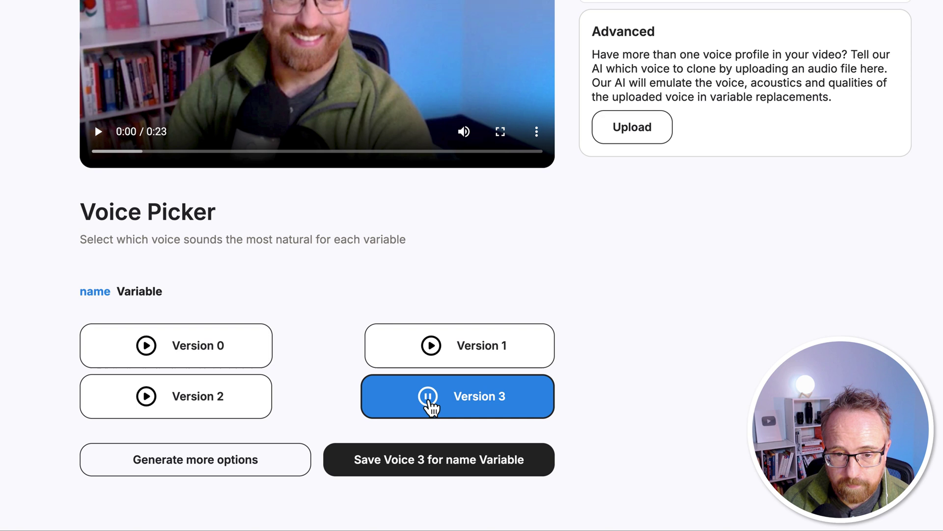
pyautogui.click(435, 351)
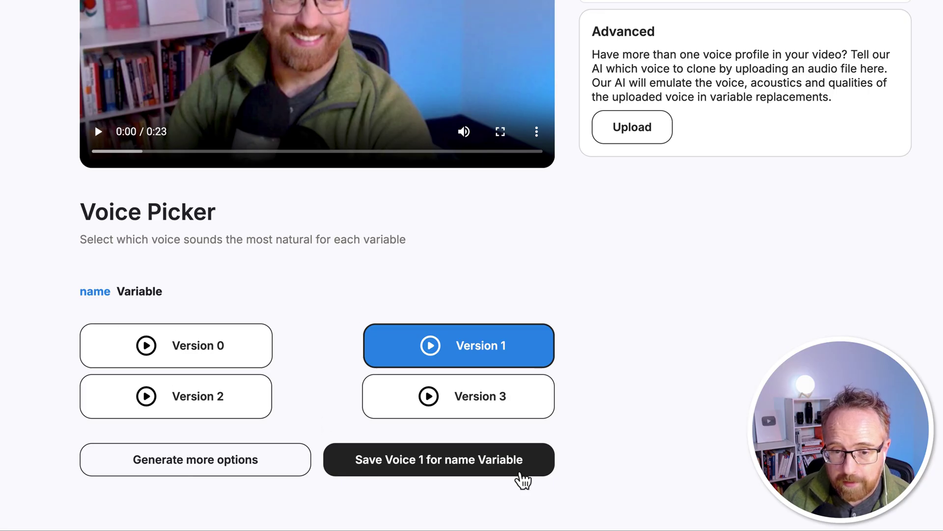
pyautogui.click(471, 464)
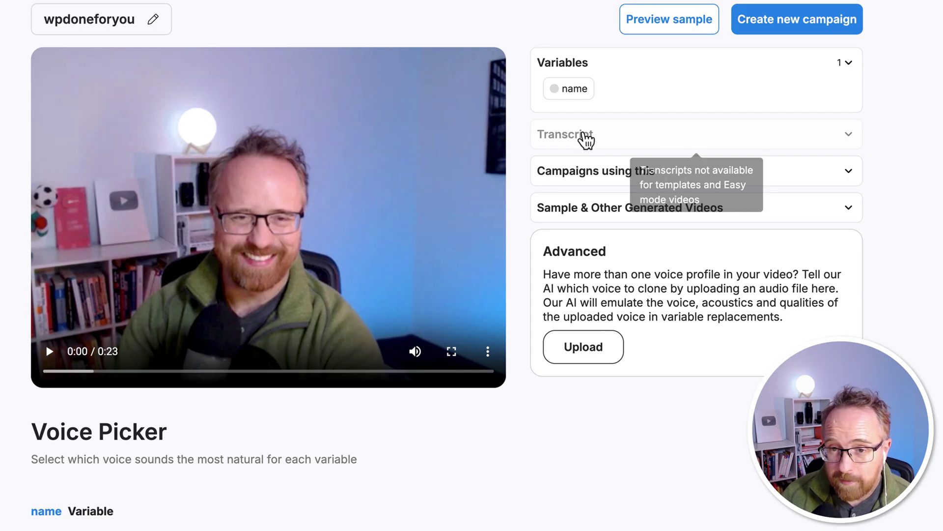
# - Examine the template's campaigns, its sample and generated videos, and the Advanced option for uploading a voice profile
pyautogui.click(569, 174)
pyautogui.click(584, 245)
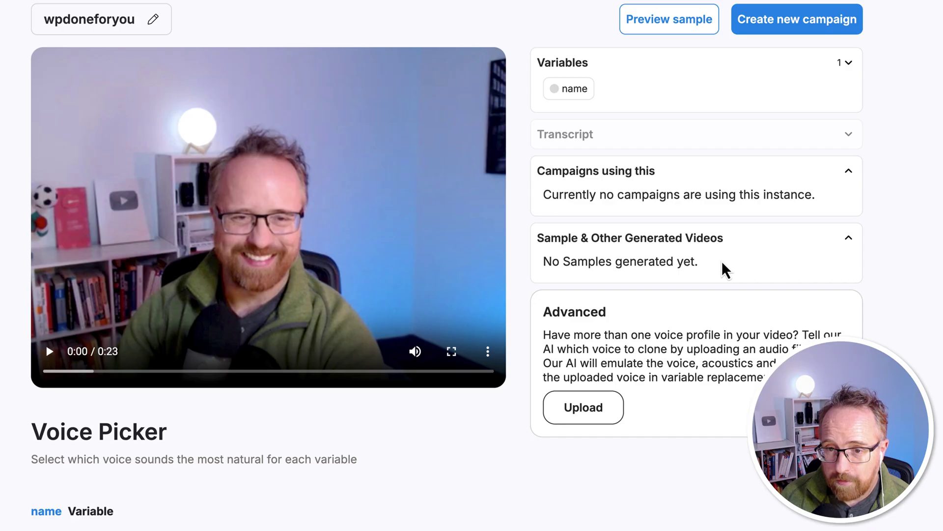
pyautogui.moveTo(544, 312); pyautogui.dragTo(691, 339)
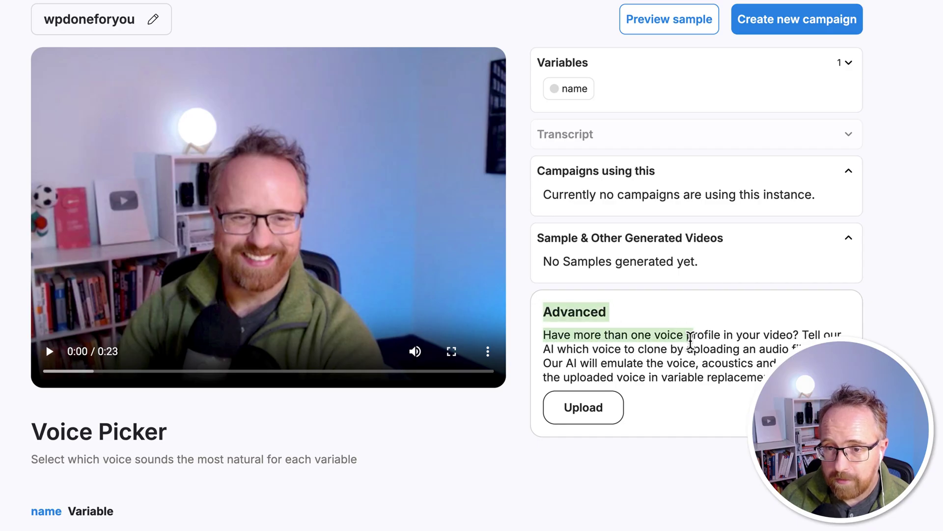
pyautogui.click(690, 339)
pyautogui.scroll(-1, 718, 337)
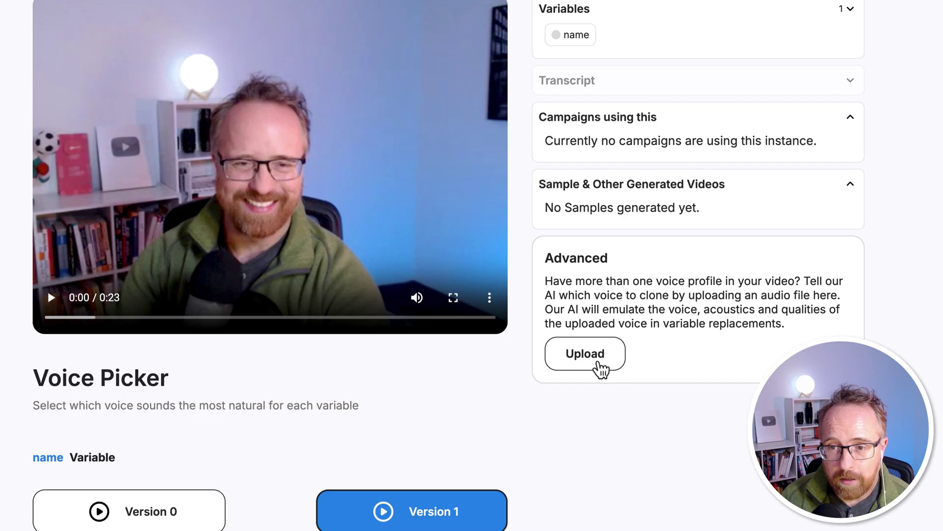
pyautogui.scroll(1, 595, 365)
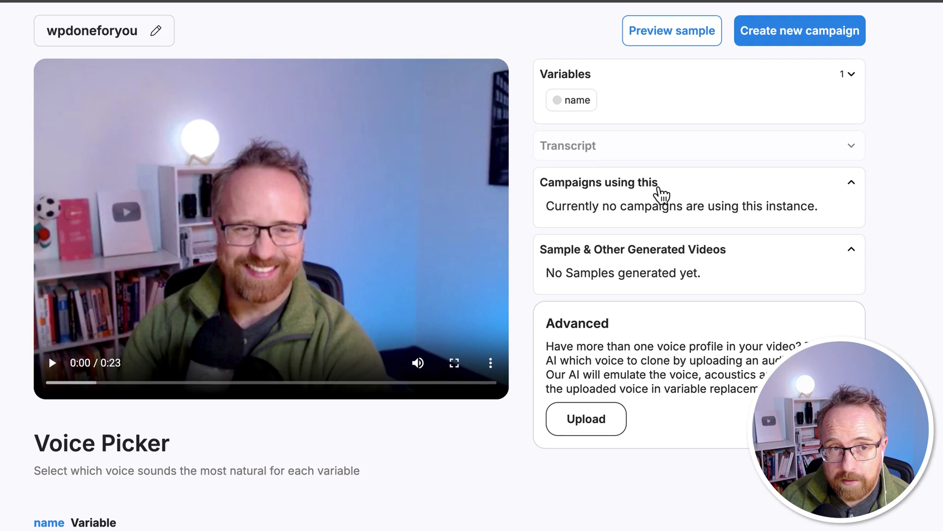
# - Generate a Mini preview sample with the name value Website and the Public website to screenshot background type
pyautogui.click(680, 38)
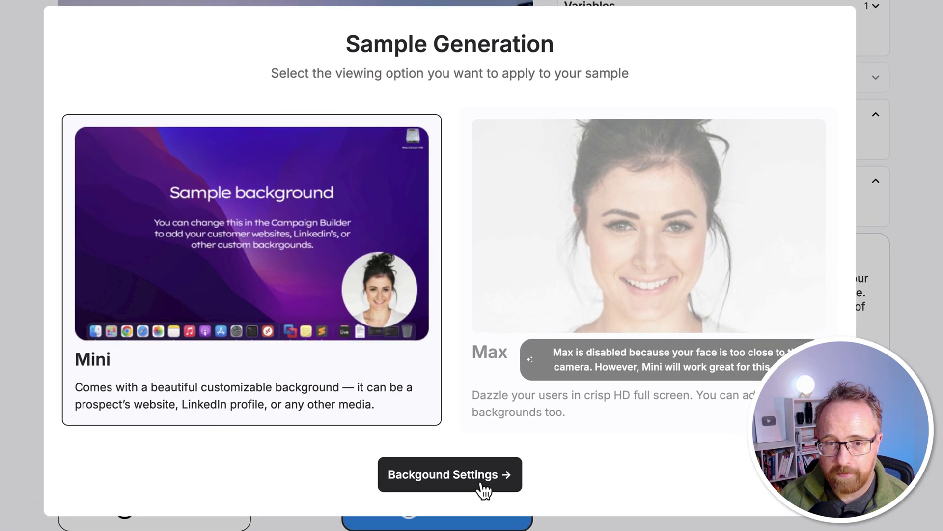
pyautogui.click(482, 485)
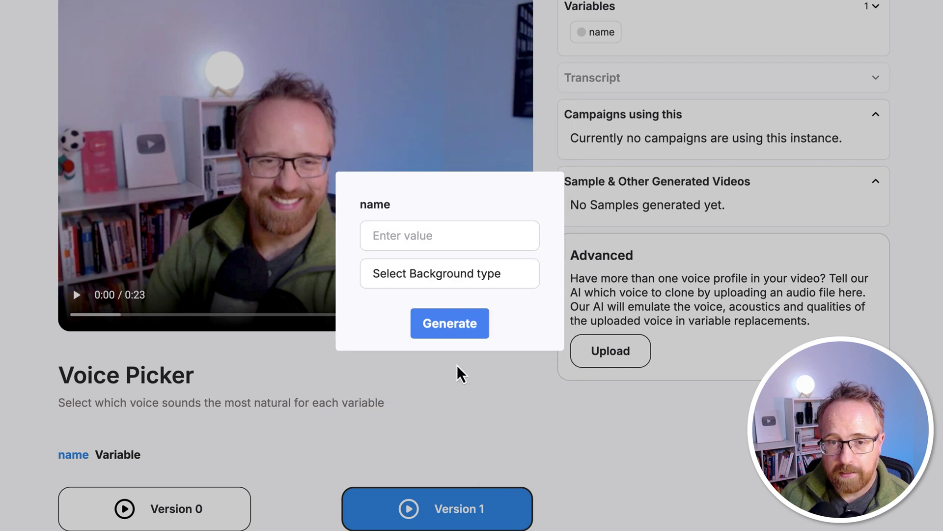
pyautogui.click(433, 246)
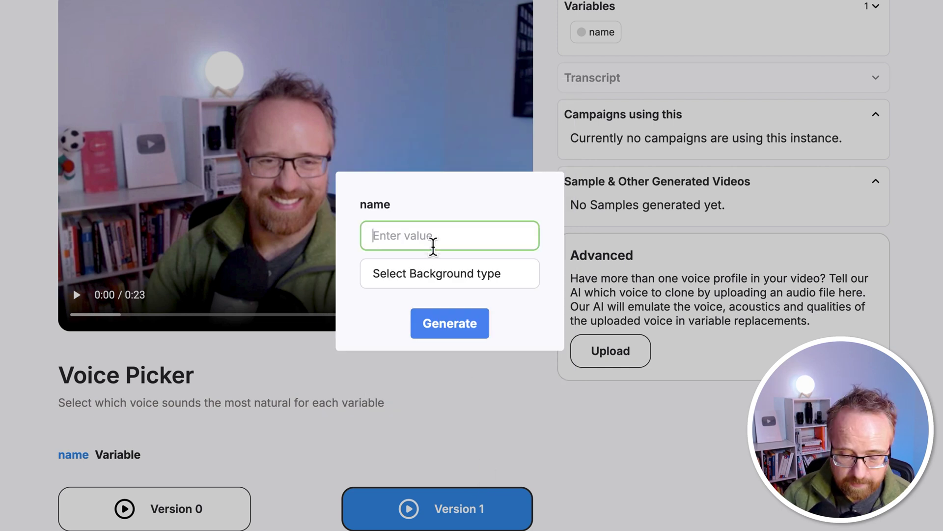
pyautogui.click(448, 284)
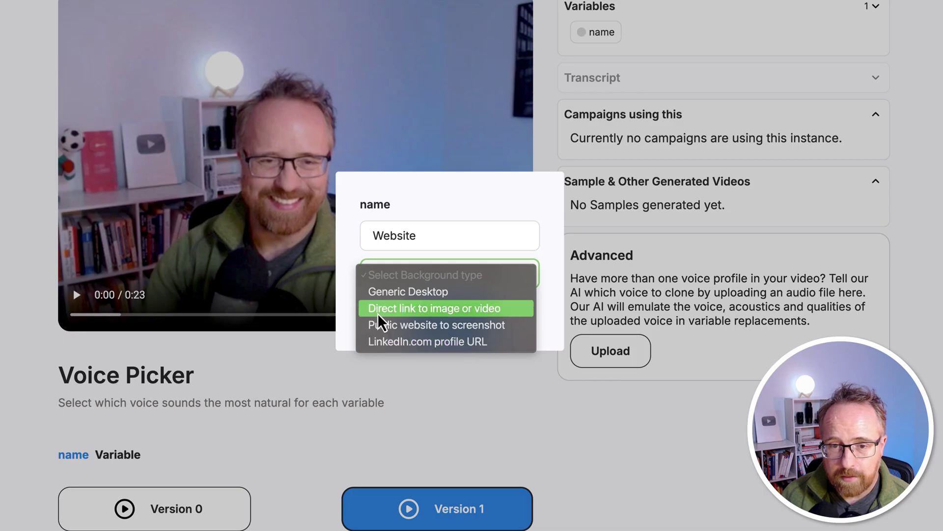
pyautogui.click(399, 328)
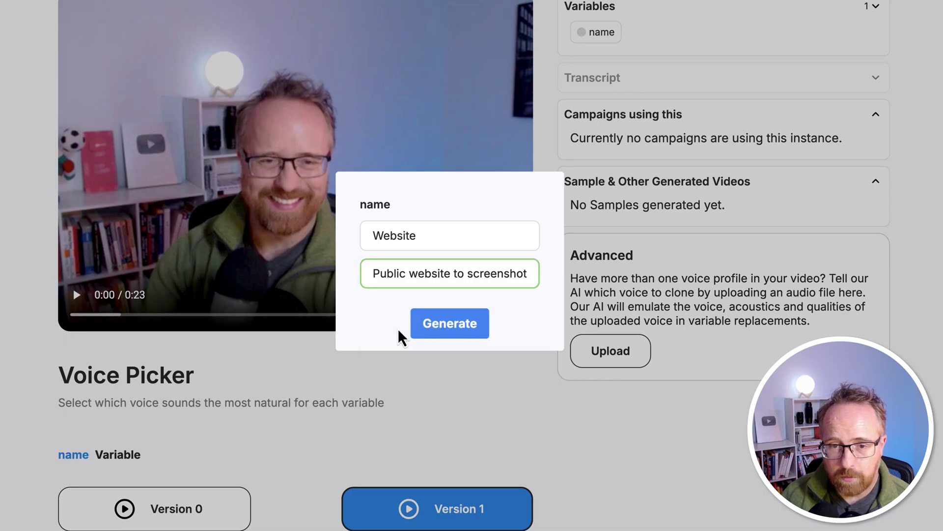
pyautogui.click(452, 329)
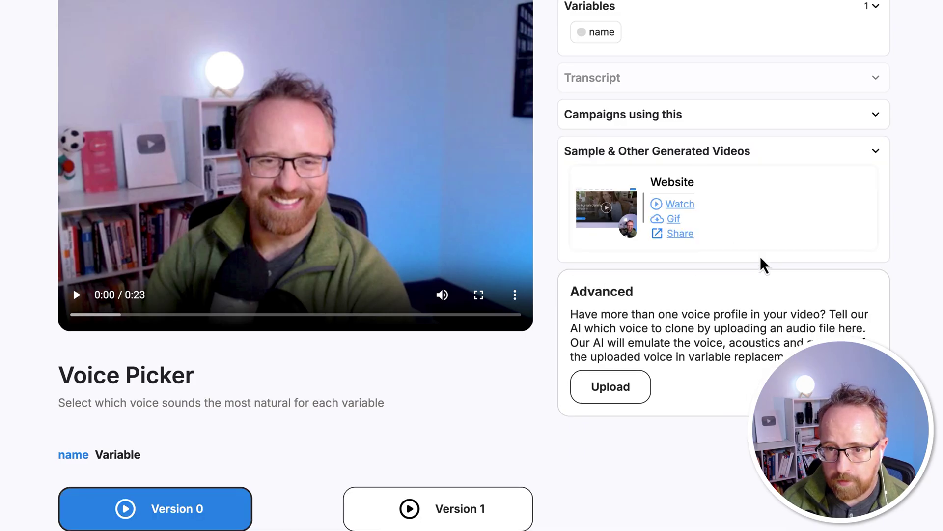
# - Play part of the generated Website sample video, pause it and close the viewer
pyautogui.click(677, 205)
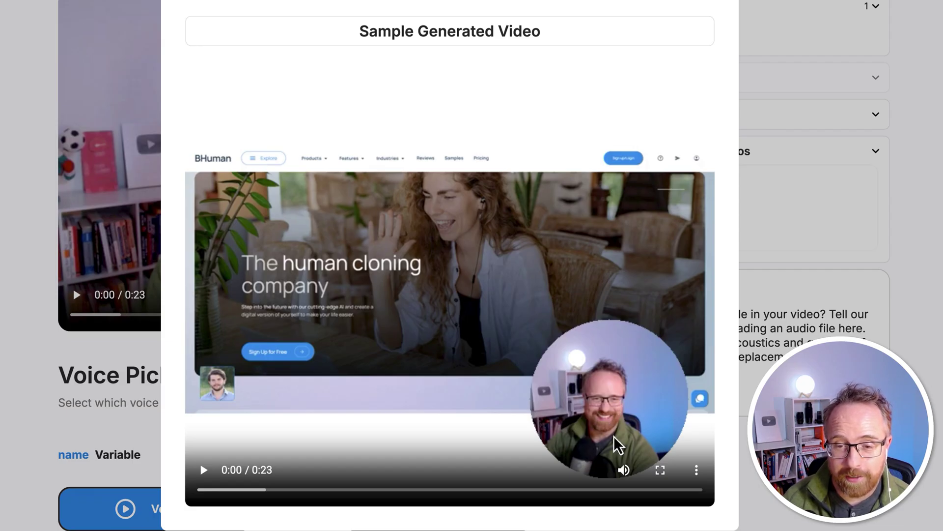
pyautogui.click(206, 473)
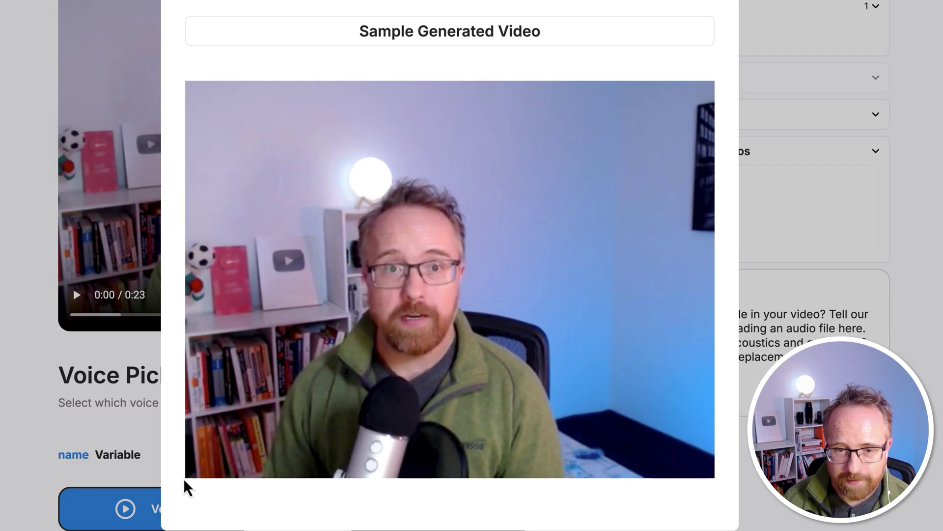
pyautogui.click(204, 471)
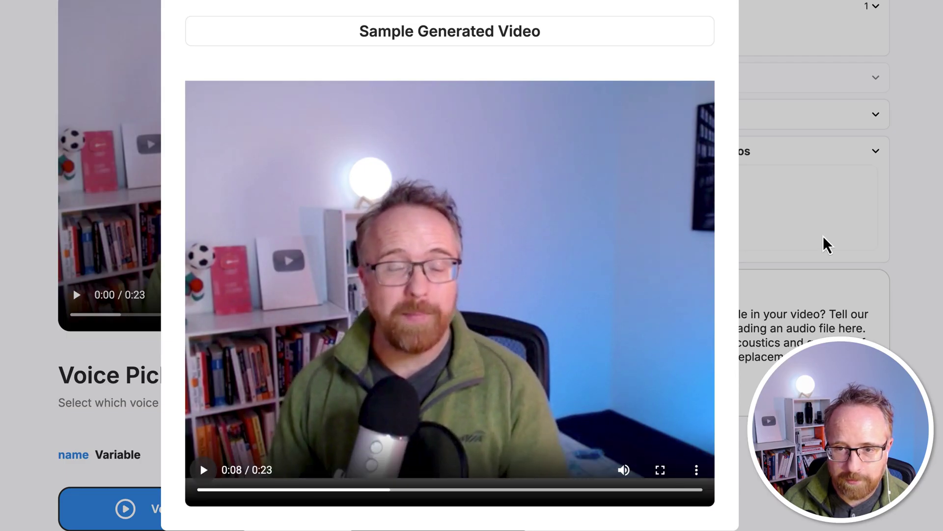
pyautogui.click(852, 260)
pyautogui.moveTo(648, 186); pyautogui.dragTo(716, 190)
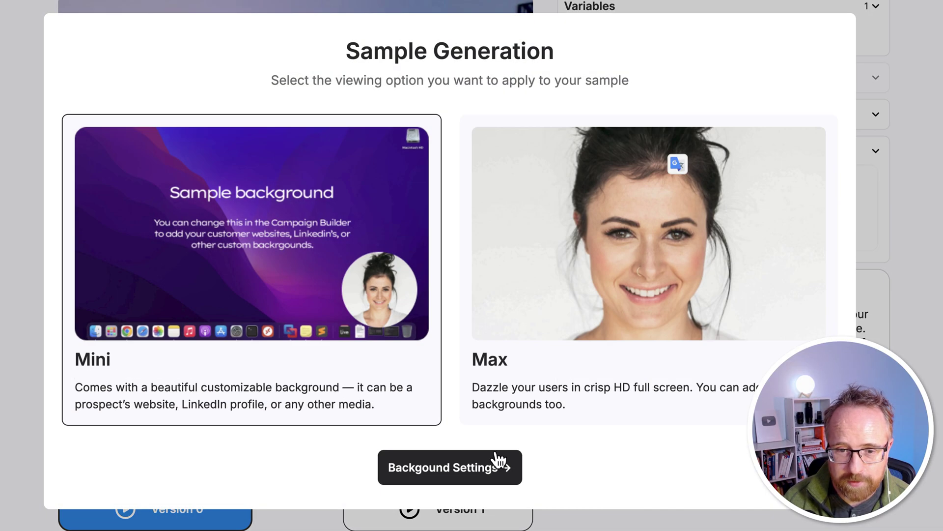
pyautogui.click(491, 463)
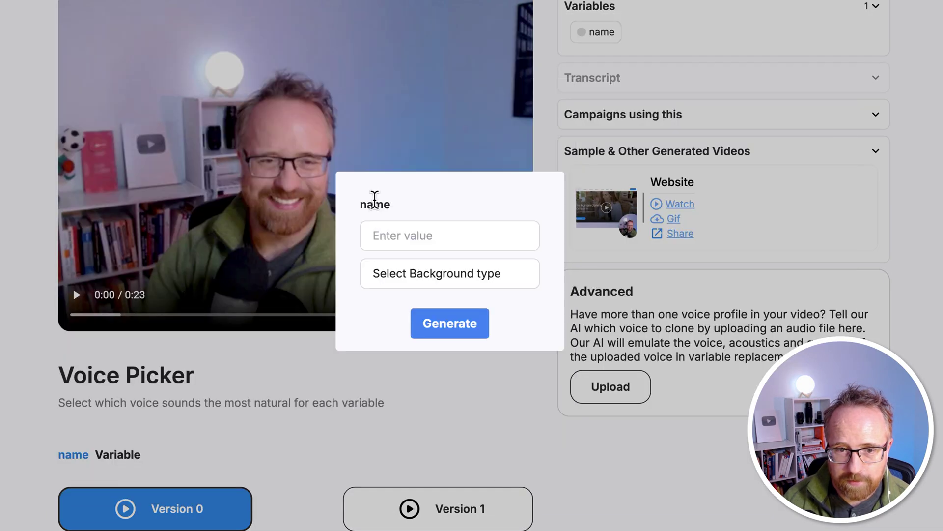
pyautogui.click(378, 230)
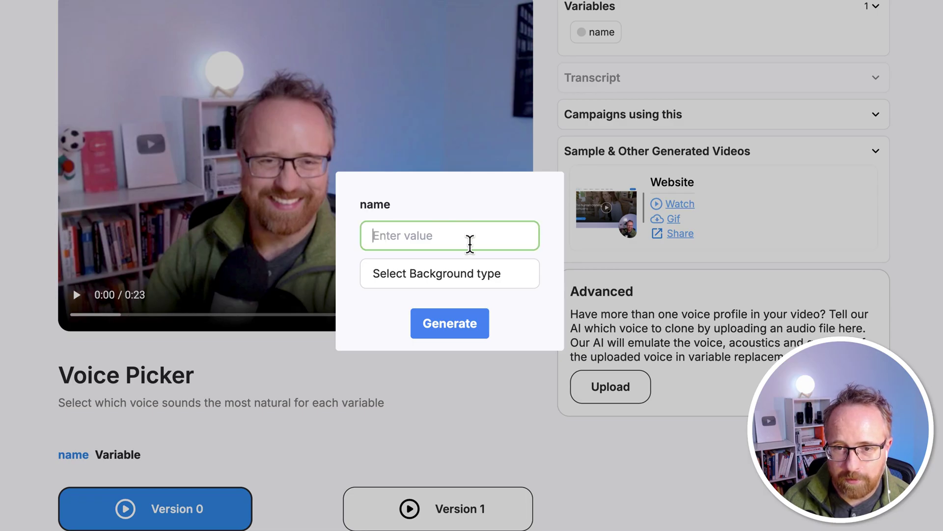
pyautogui.click(615, 280)
# - Create a campaign named WPDoneForYou Campaign 1 with the Zapier webhook and save it in Mini mode
pyautogui.click(827, 1)
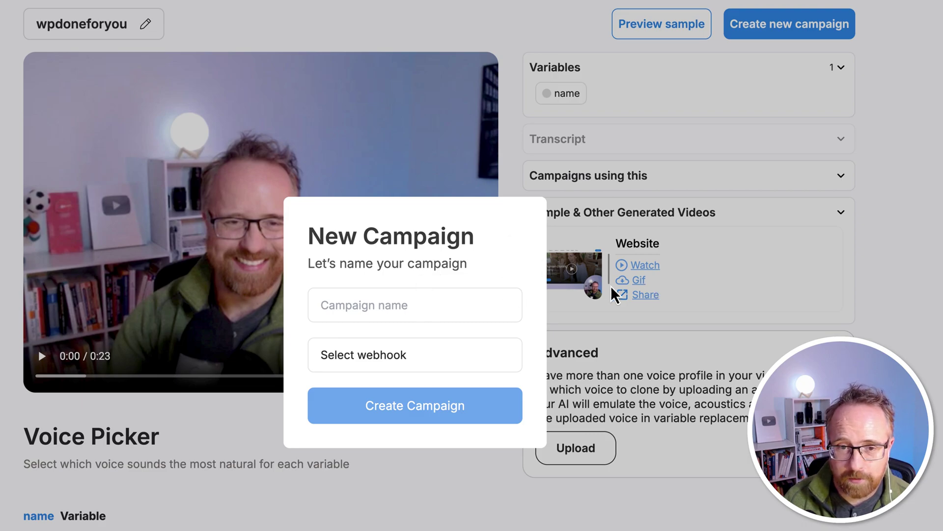
pyautogui.click(346, 312)
pyautogui.write('WPDoneForYou Campaign 1')
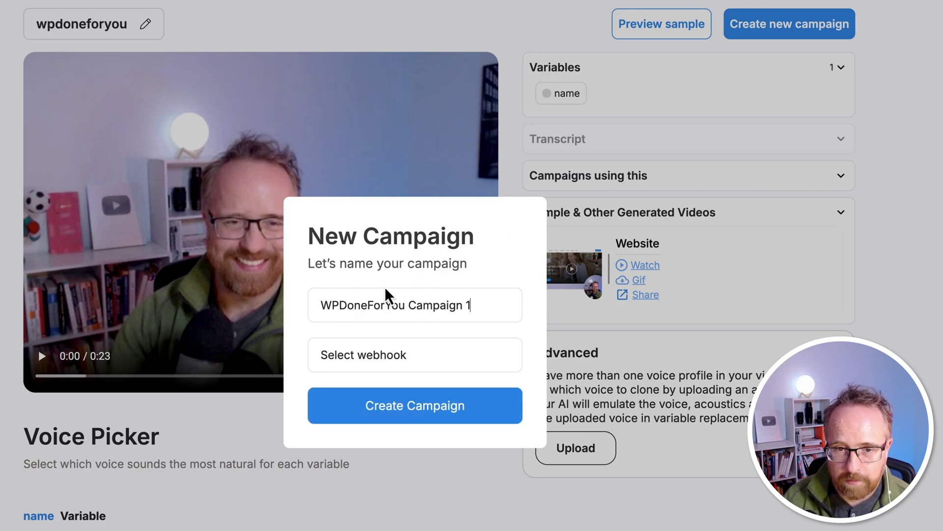
pyautogui.click(387, 363)
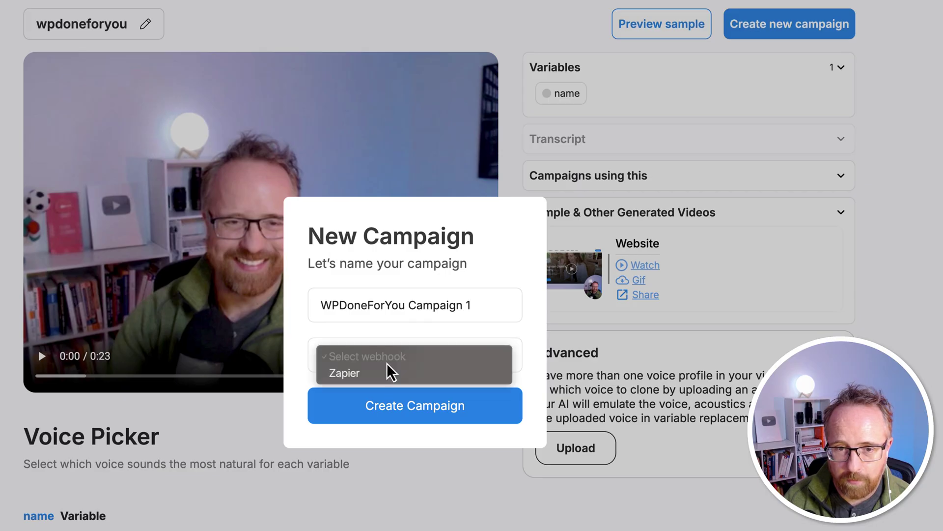
pyautogui.click(350, 377)
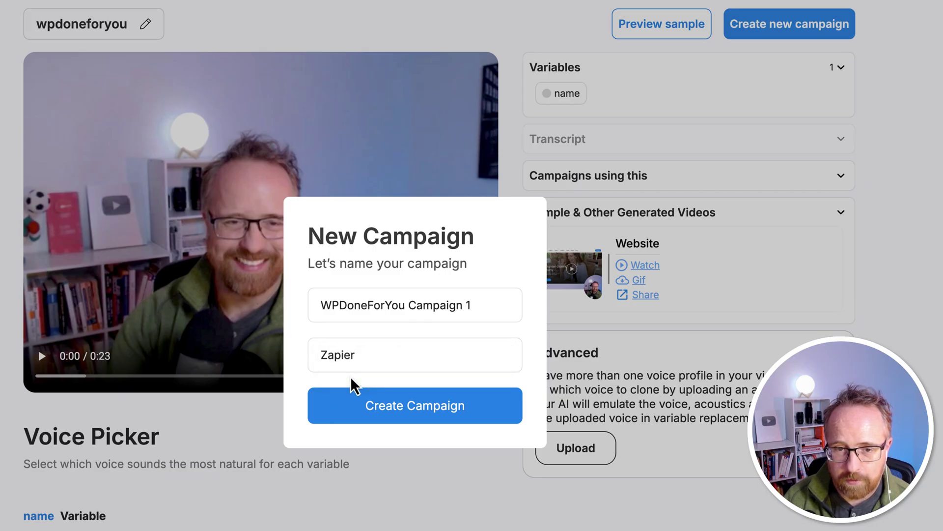
pyautogui.click(407, 422)
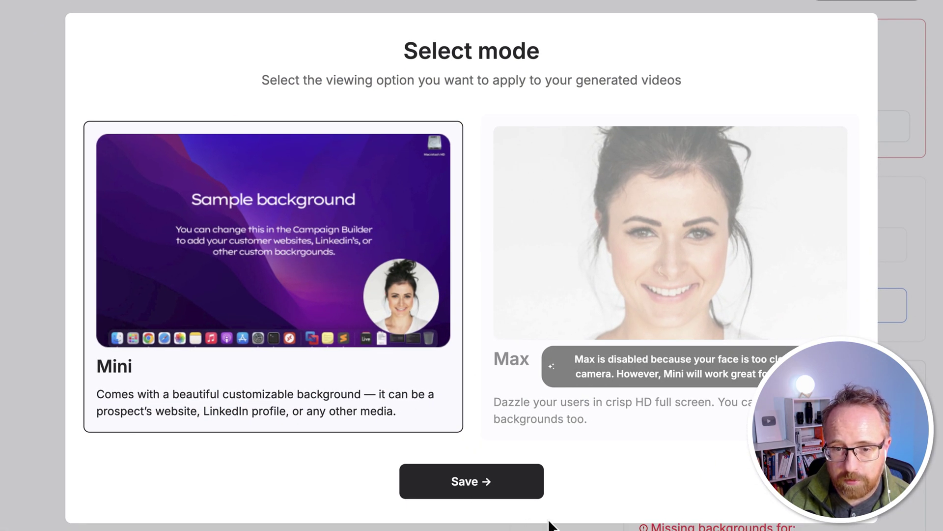
pyautogui.click(487, 494)
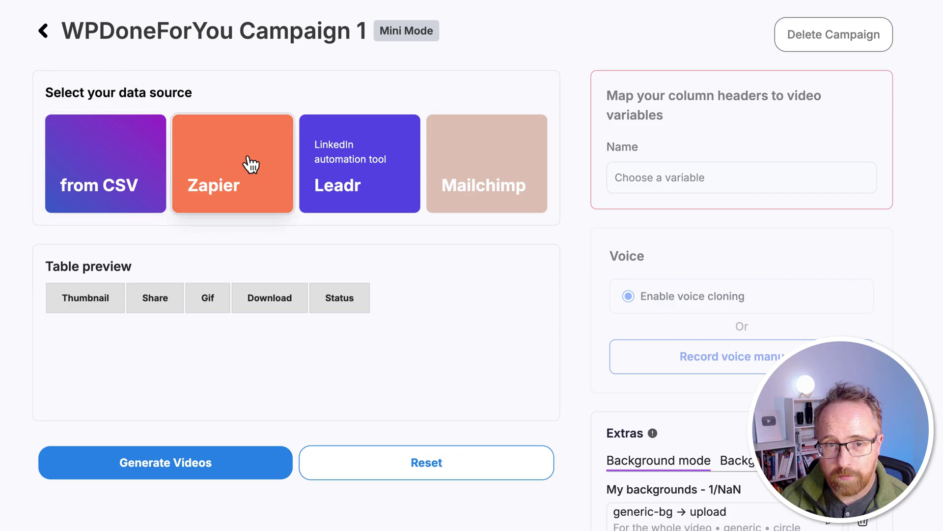
# - Upload bhuman-sample.csv from the Desktop as the campaign's CSV data source and delete the uploaded file
pyautogui.moveTo(478, 176)
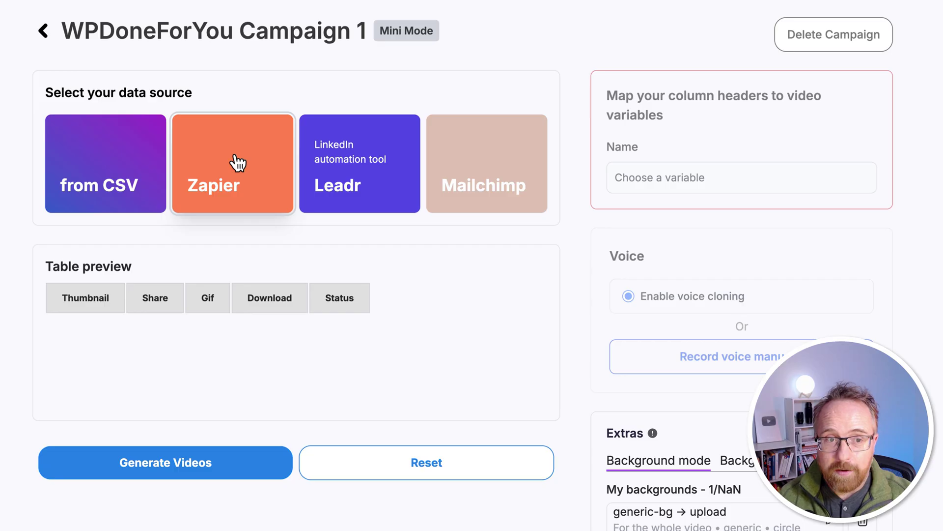
pyautogui.click(129, 185)
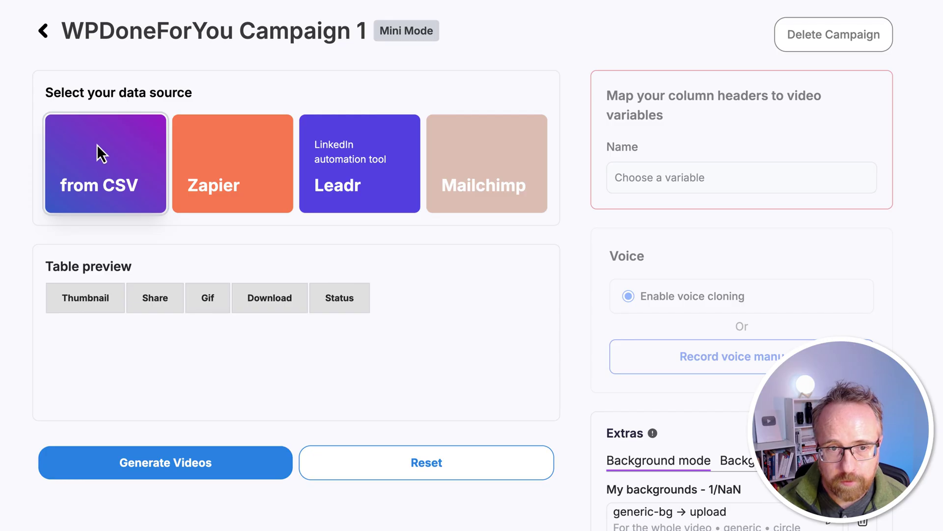
pyautogui.click(97, 147)
pyautogui.doubleClick(242, 160)
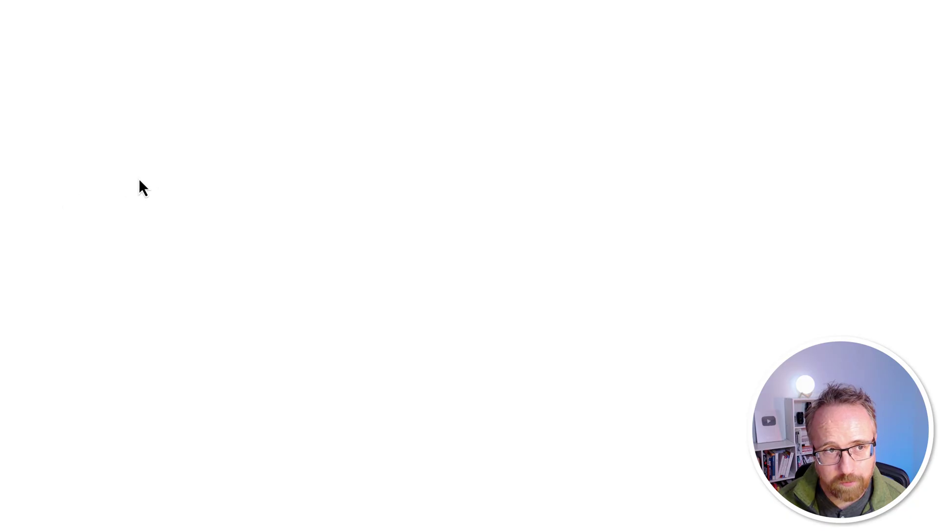
pyautogui.click(115, 172)
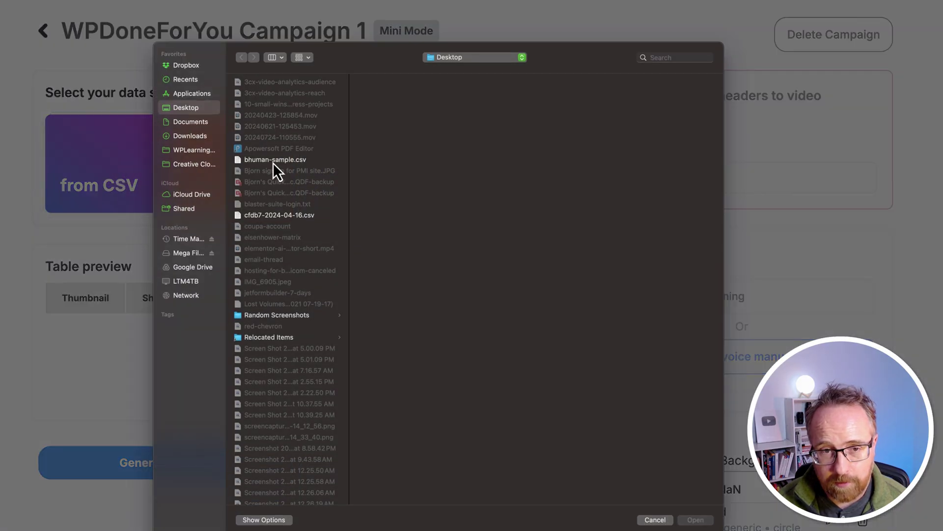
pyautogui.click(275, 162)
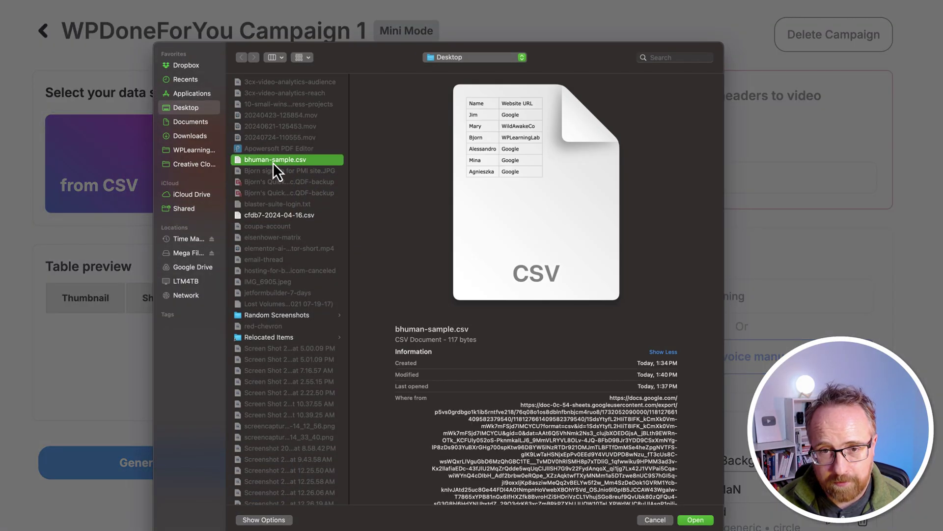
pyautogui.doubleClick(241, 162)
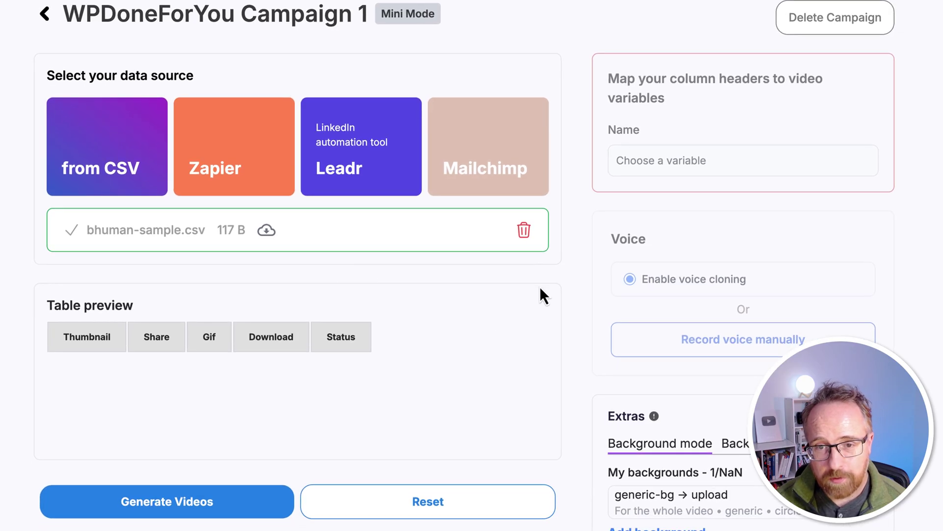
pyautogui.click(527, 236)
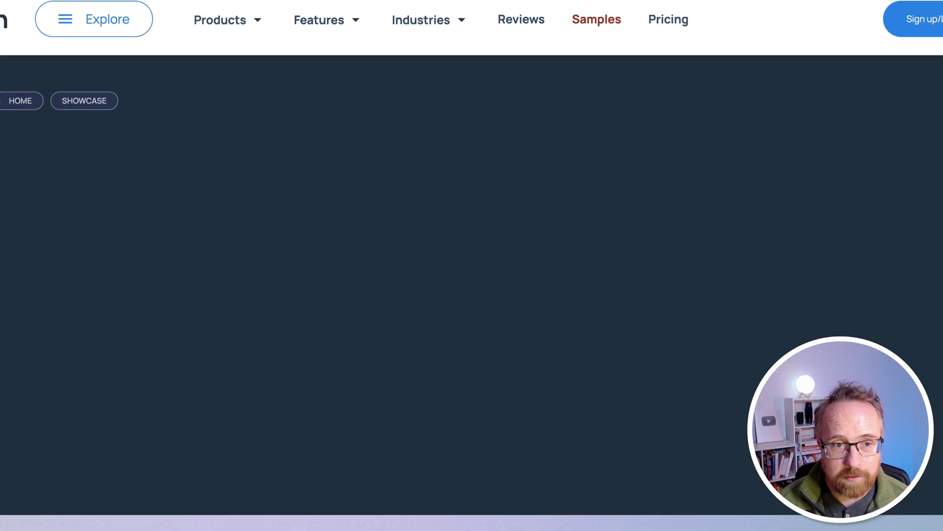
# - Examine the AI Studio videos generated by users on the BHuman website's Samples page
pyautogui.scroll(-10, 213, 356)
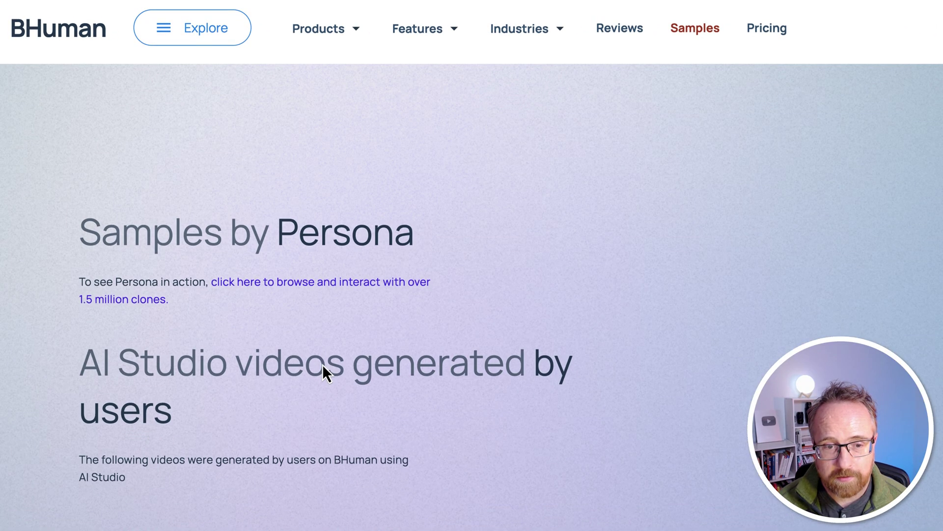
pyautogui.scroll(-8, 322, 364)
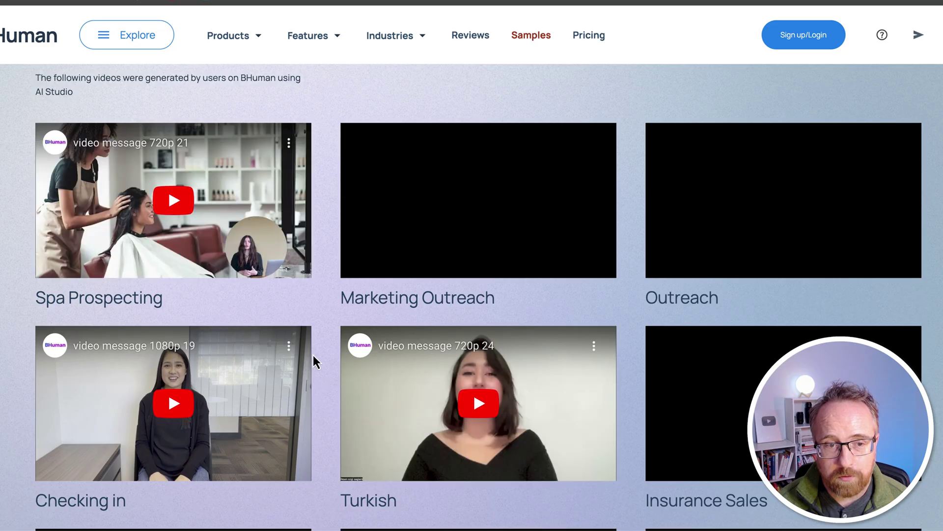
pyautogui.scroll(-3, 327, 353)
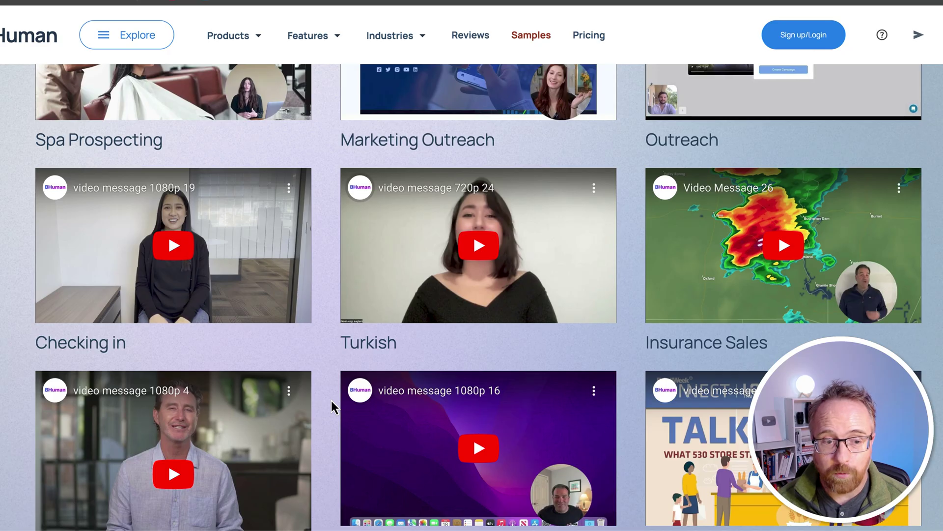
pyautogui.scroll(3, 331, 400)
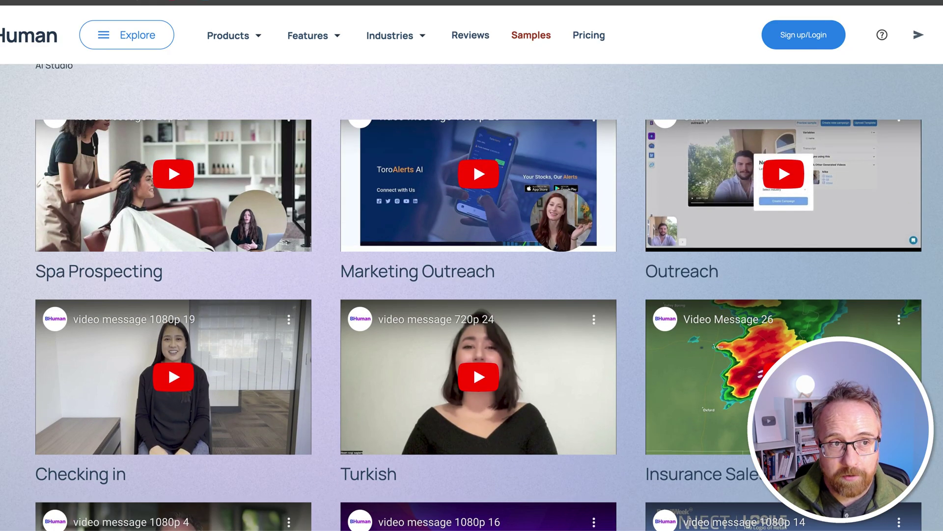